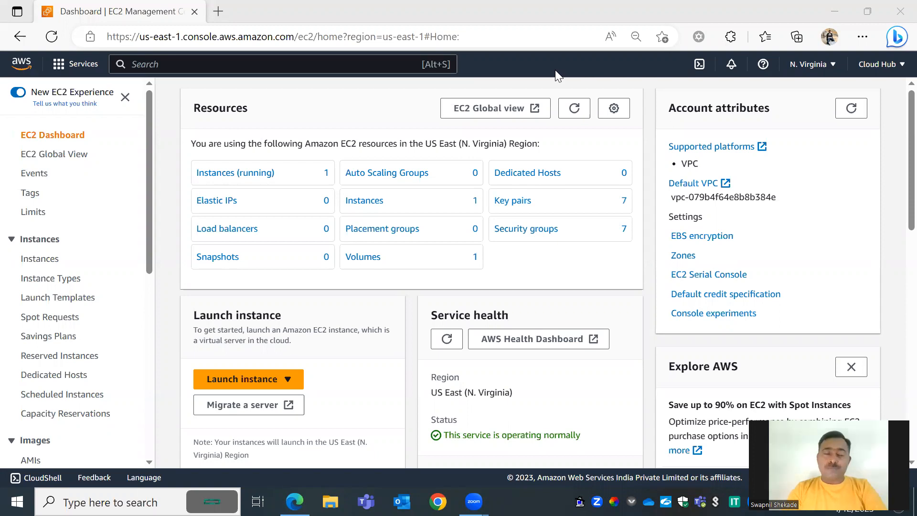
Open the running instances, select the instance named server and copy its public IPv4 address.
left_click(205, 173)
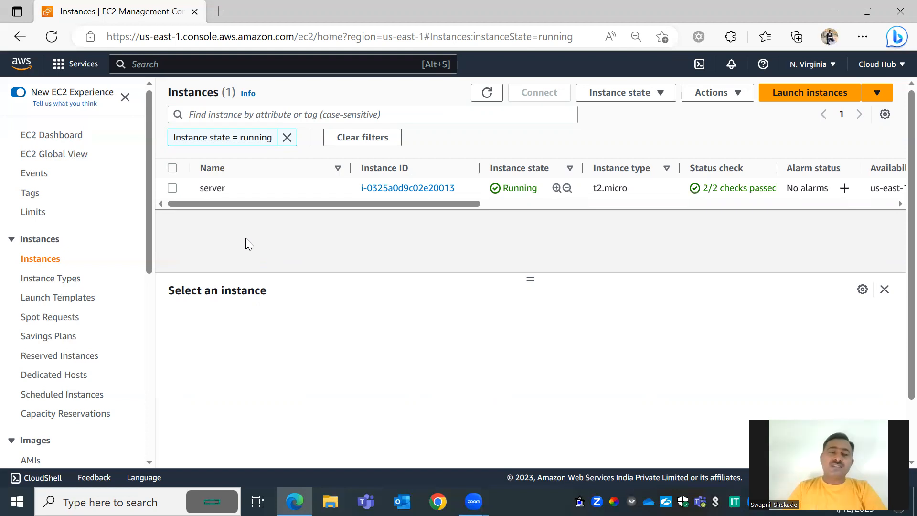
left_click(172, 188)
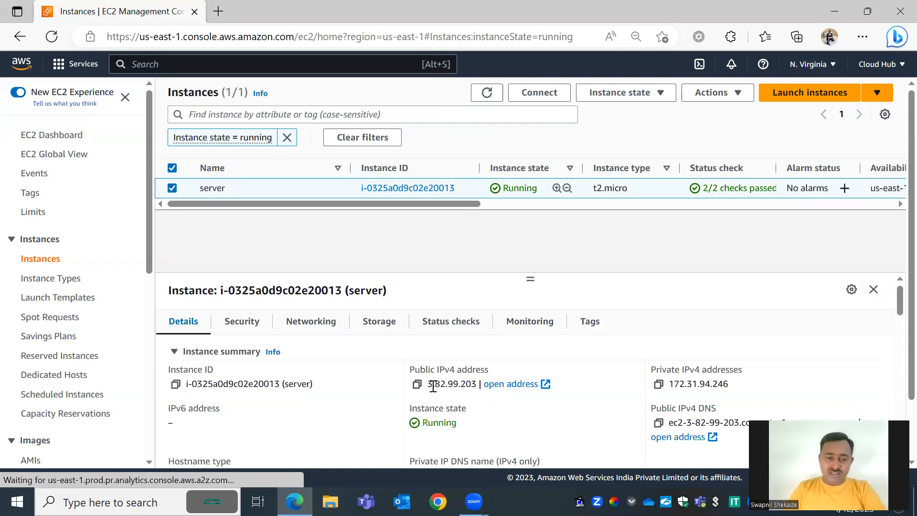
left_click_drag(477, 384, 417, 389)
key("ctrl+c")
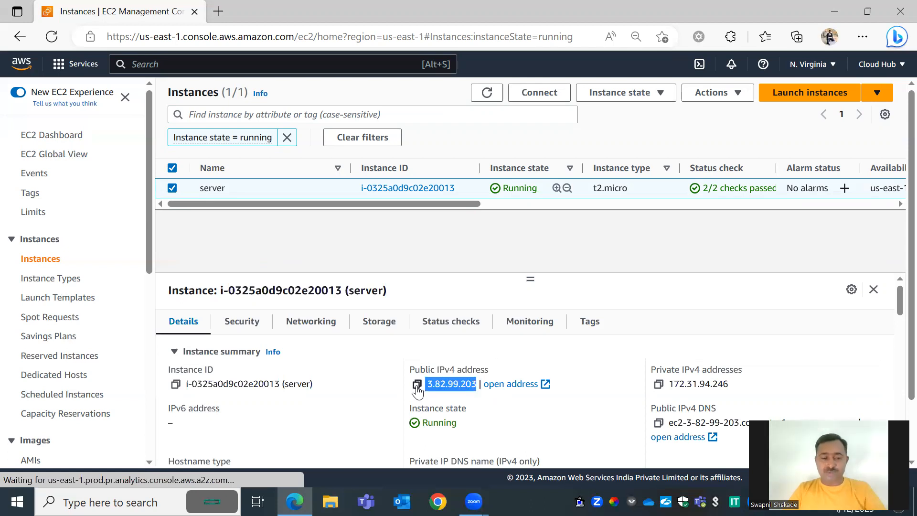
Open Notepad and record the copied address as "3.82.99.203- Old IP Add".
key("super")
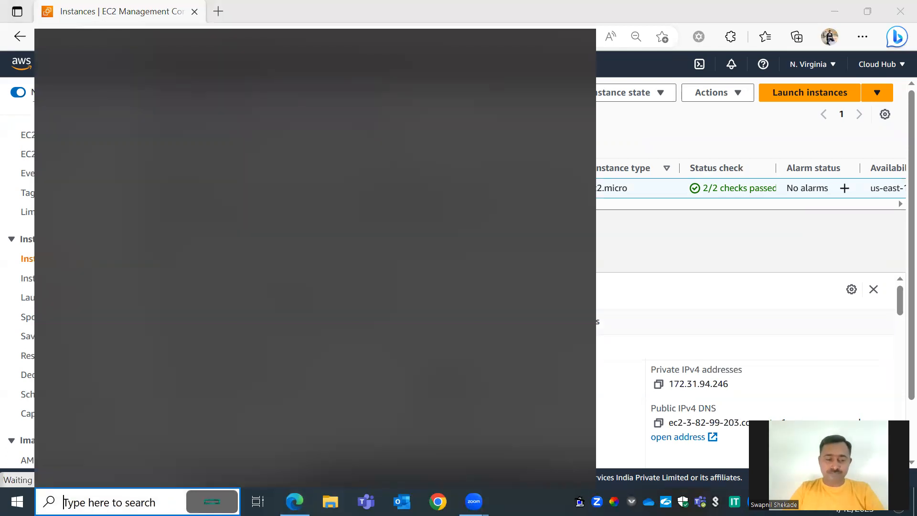
type("note")
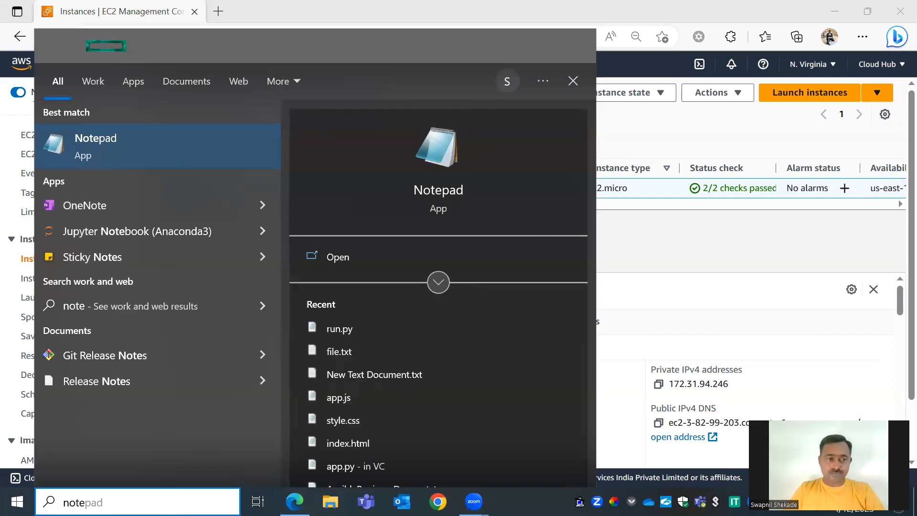
key("Return")
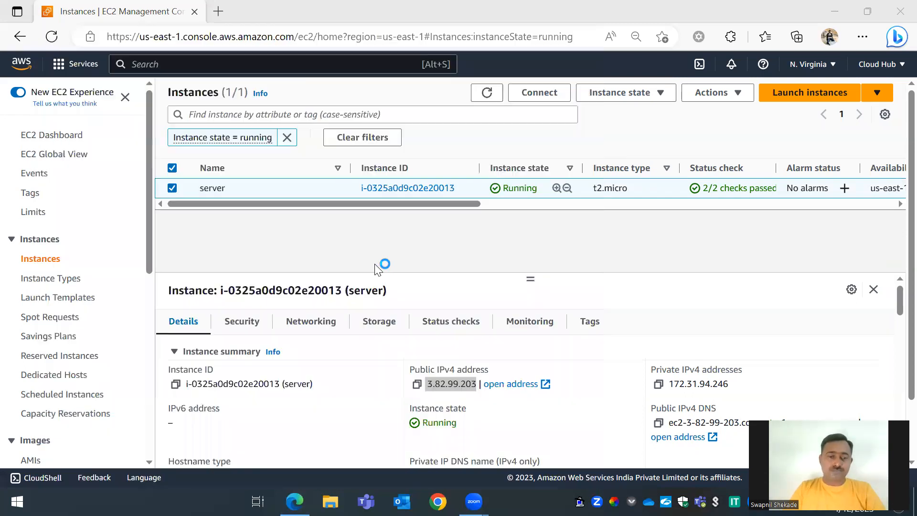
key("ctrl+v")
type("- Old I")
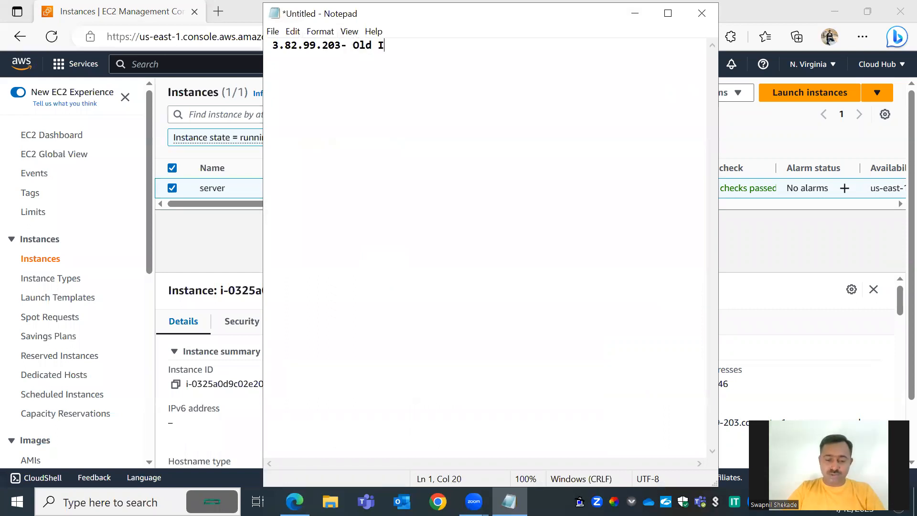
type("P Add")
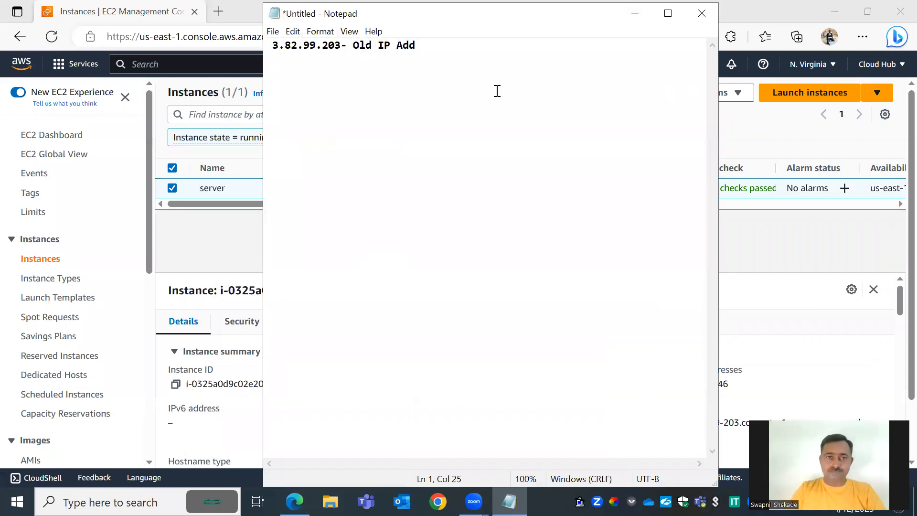
Back in the EC2 console, stop the server instance, then select it in the unfiltered instance list.
left_click(780, 242)
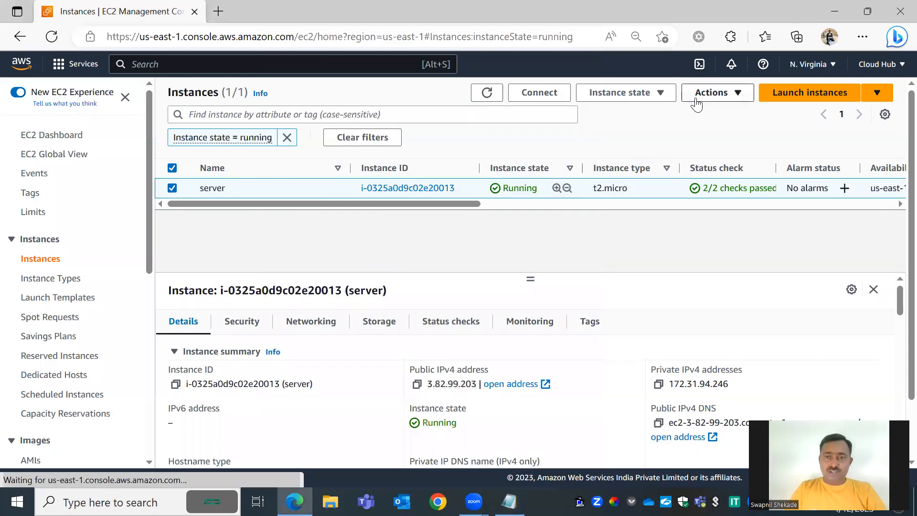
left_click(664, 98)
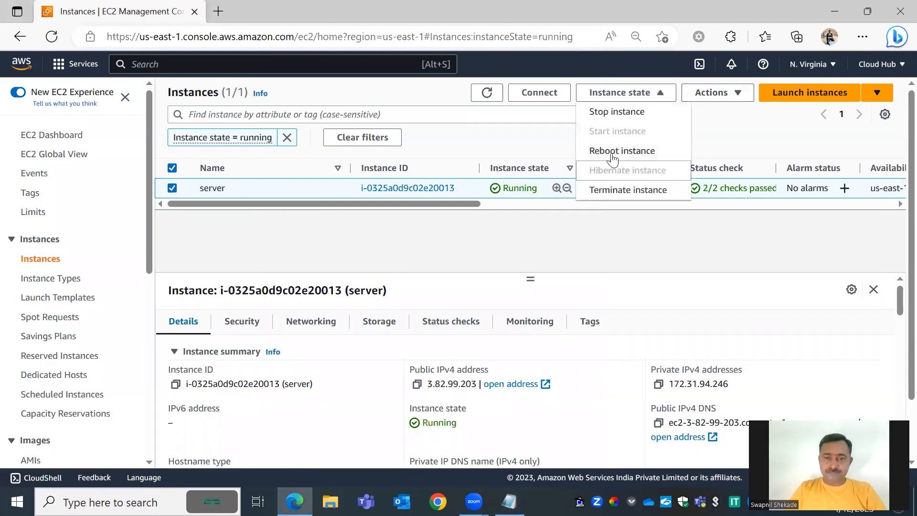
left_click(616, 111)
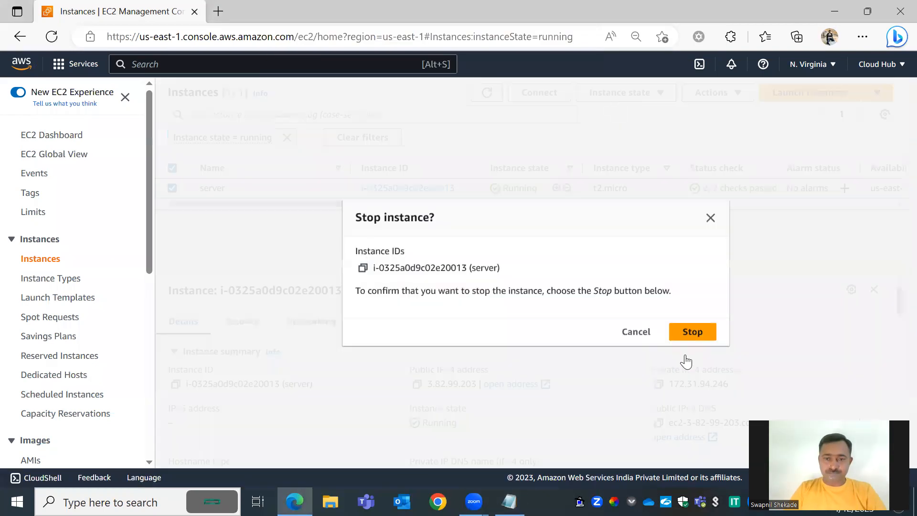
left_click(693, 332)
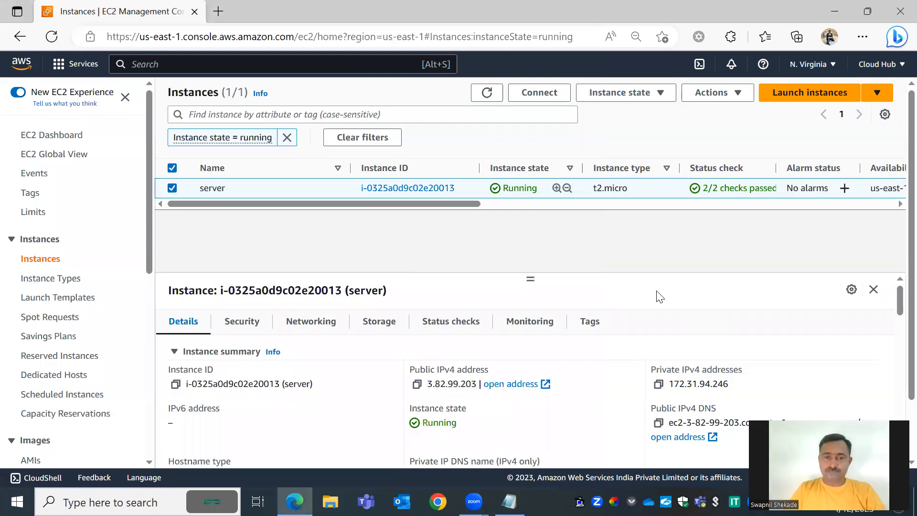
left_click(493, 122)
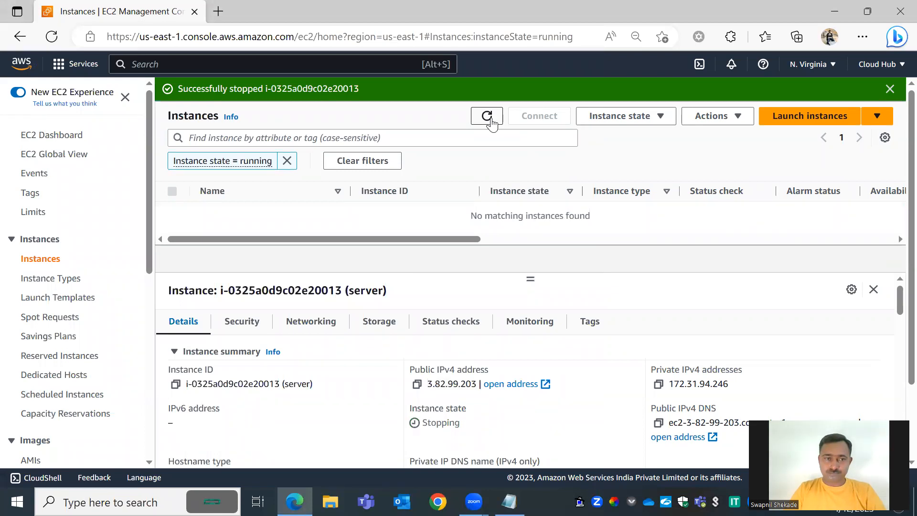
left_click(51, 264)
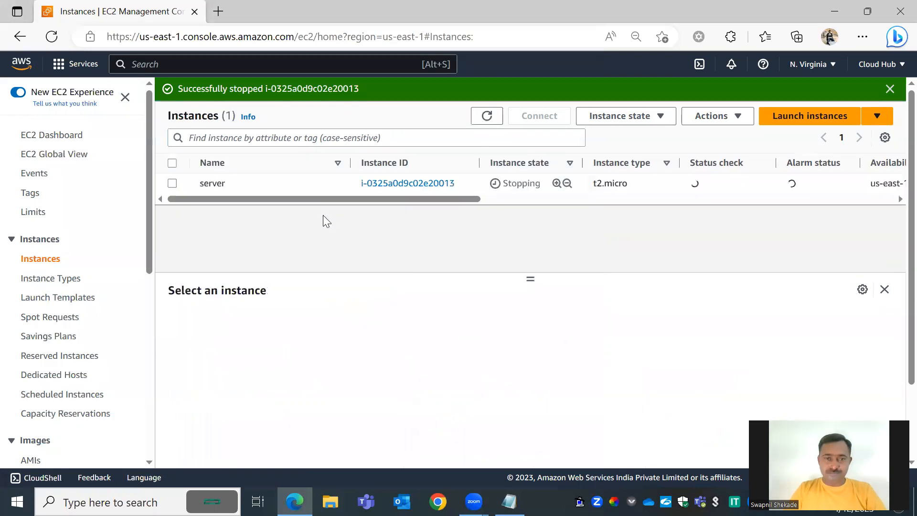
left_click(173, 189)
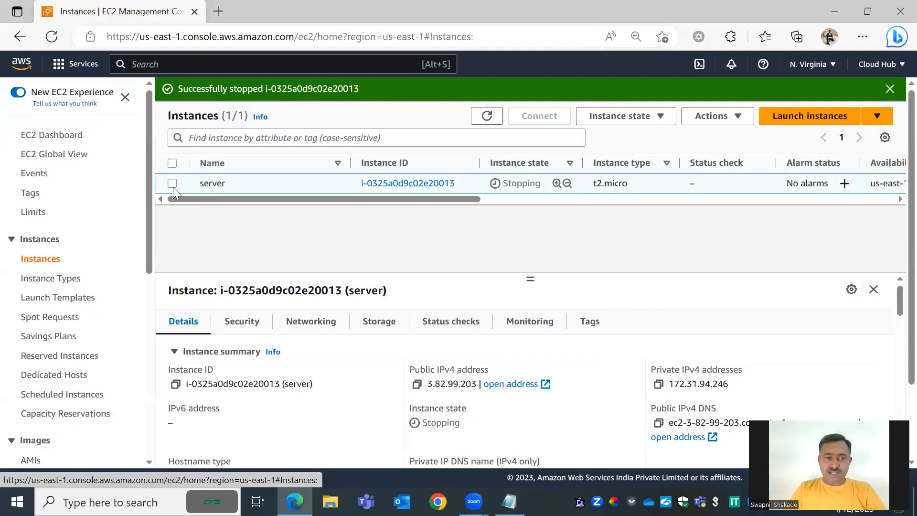
Try to start the server instance while it is still stopping, and dismiss the notification.
left_click(615, 120)
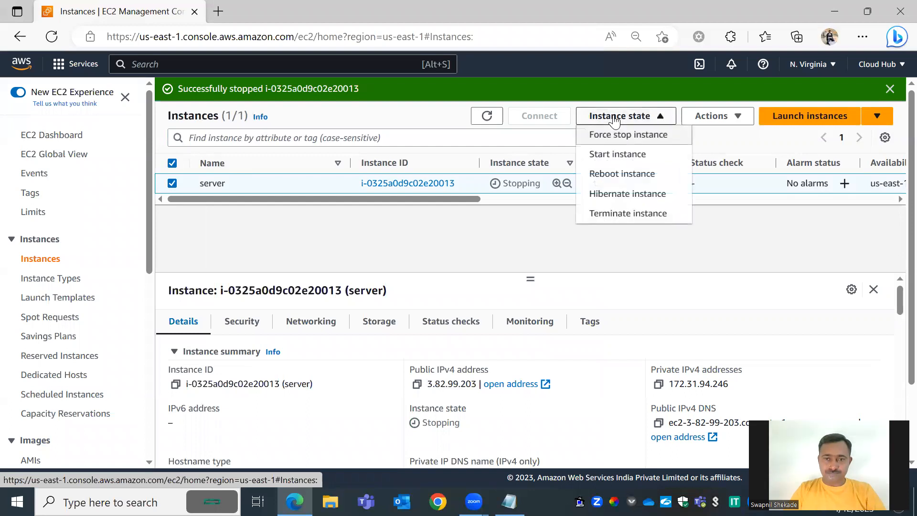
left_click(612, 156)
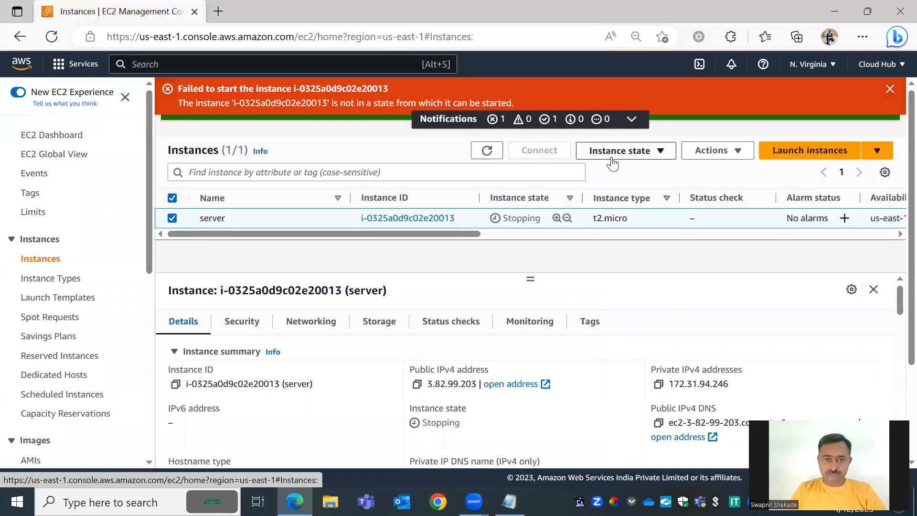
left_click(890, 89)
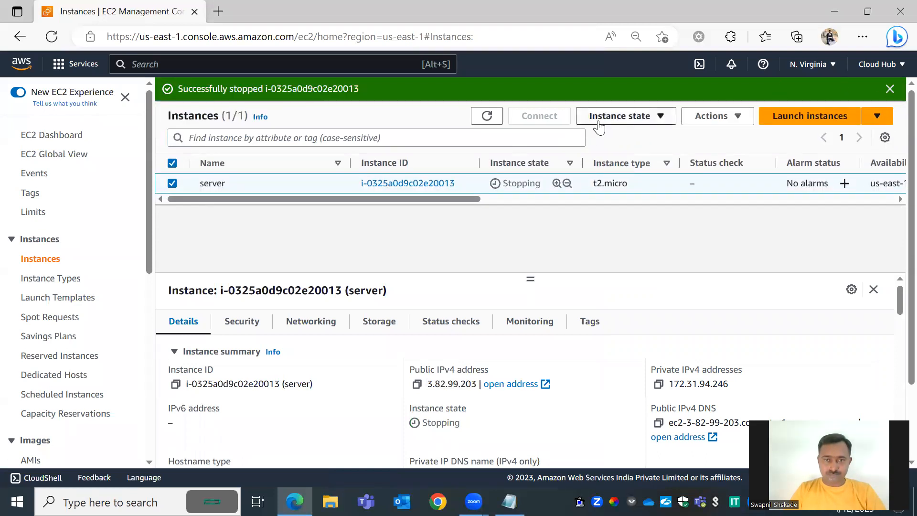
Refresh the instance list, reselect the server instance and start it.
left_click(487, 118)
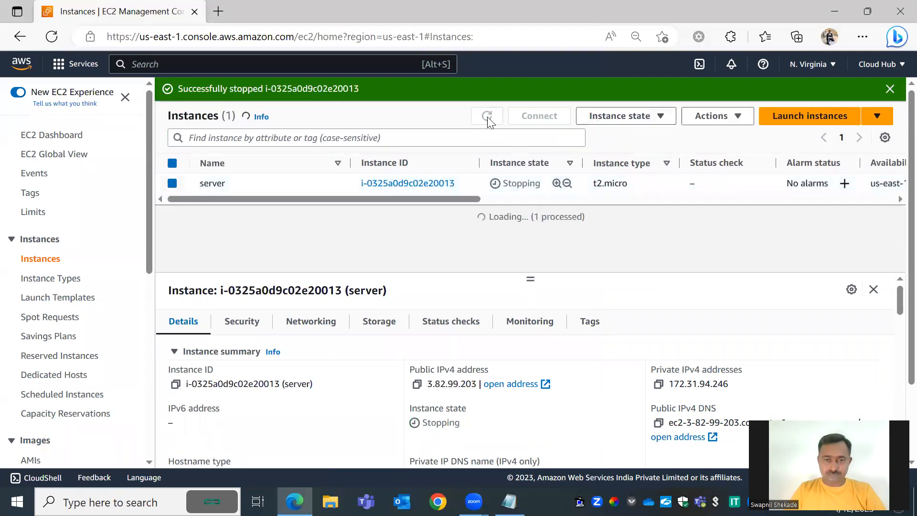
left_click(172, 184)
left_click(607, 123)
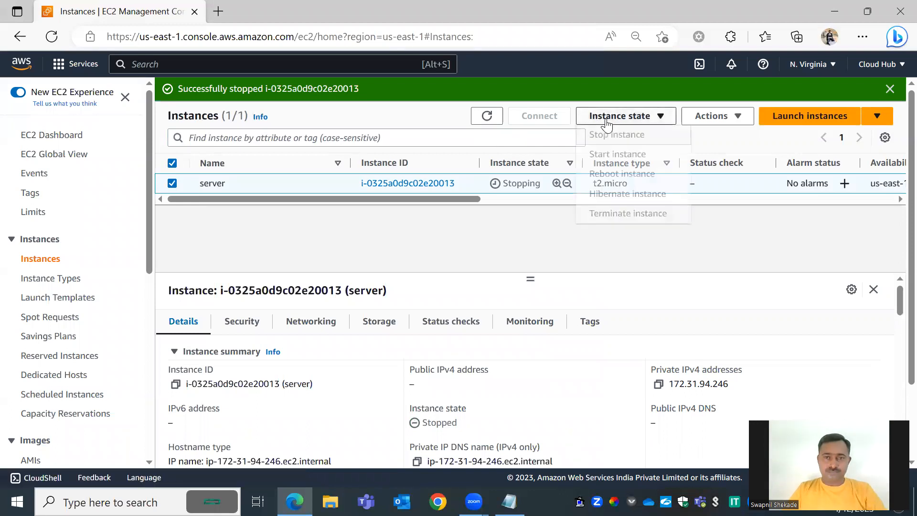
left_click(608, 155)
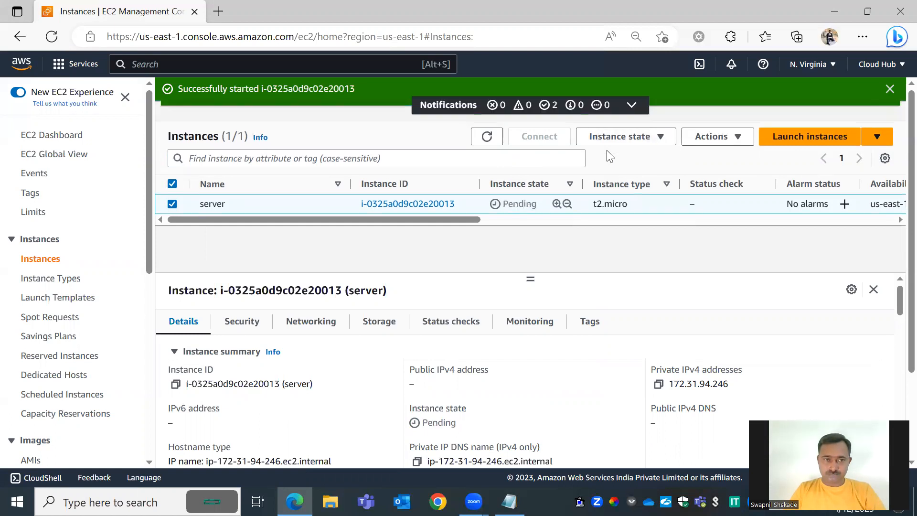
Refresh the instance list and check the server instance's public IPv4 address in its details.
left_click(487, 137)
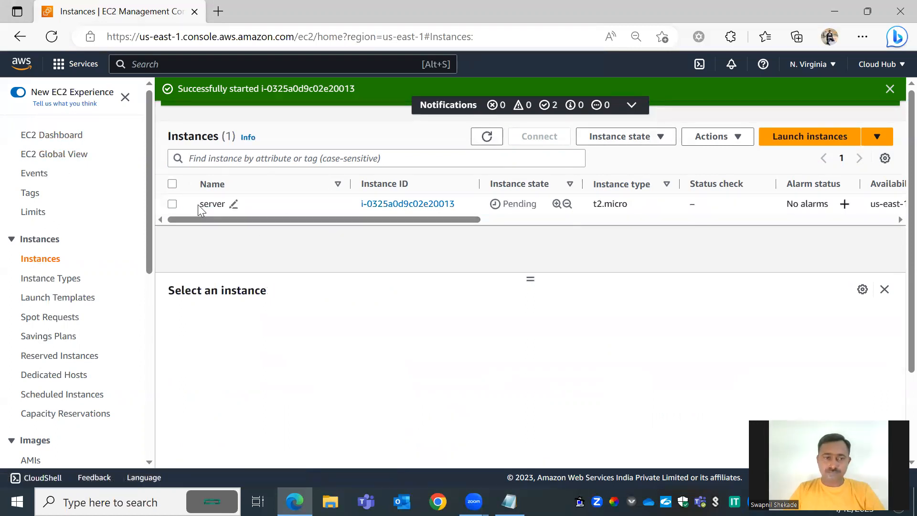
left_click(172, 204)
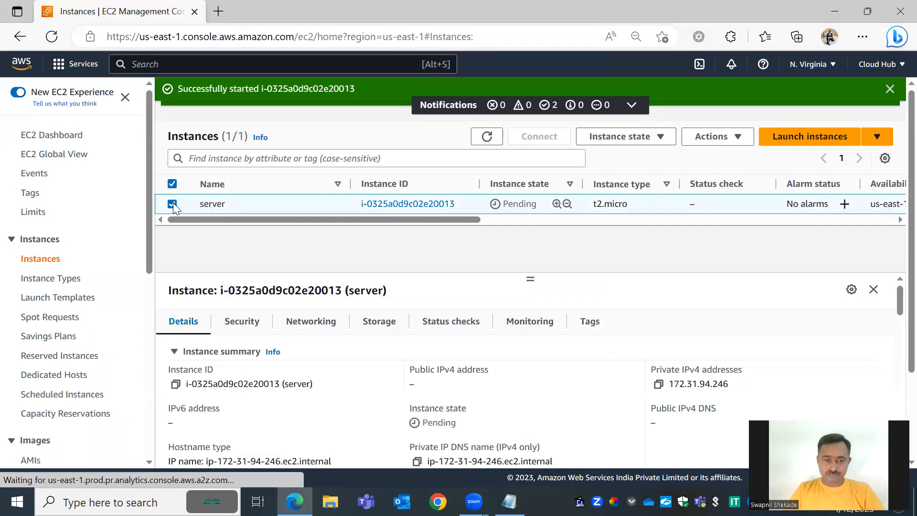
scroll(425, 317, "down", 1)
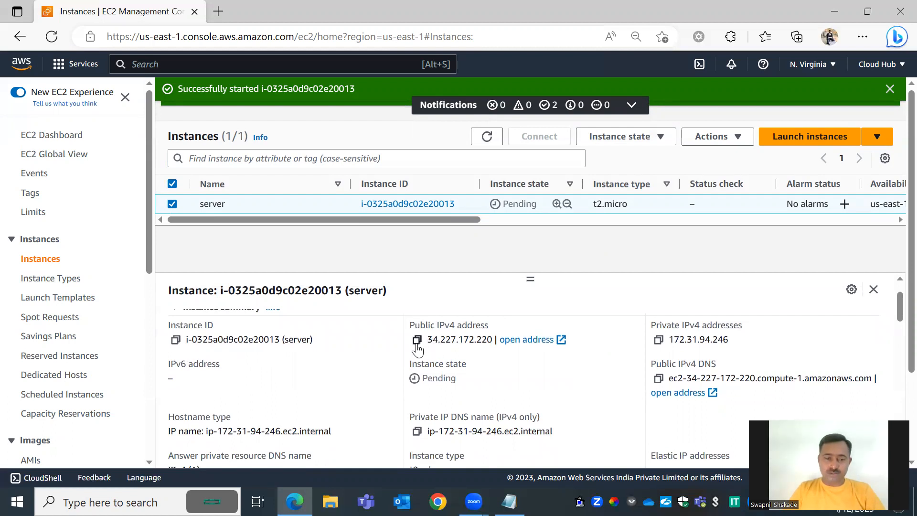
Switch to Notepad and add 3.82.99.203 two lines below the existing entry.
left_click(509, 502)
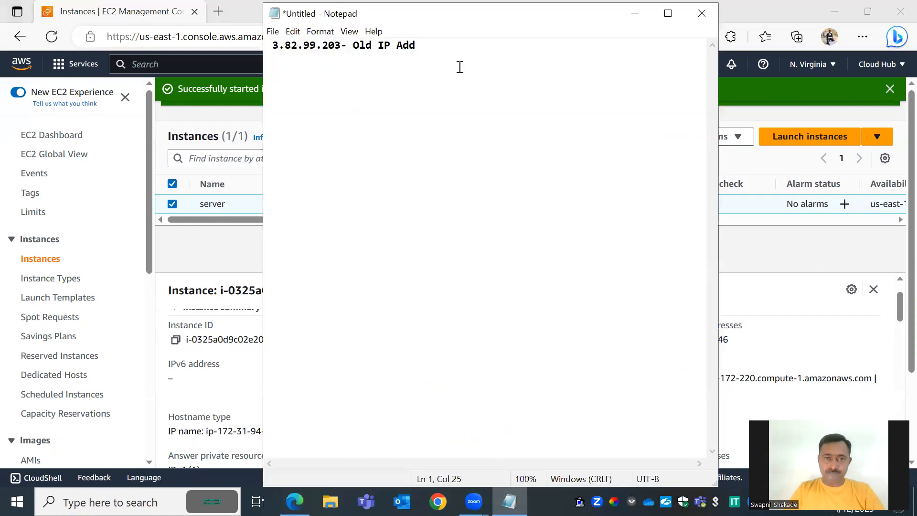
key("Return")
key("Return")
type("3.82.99.203")
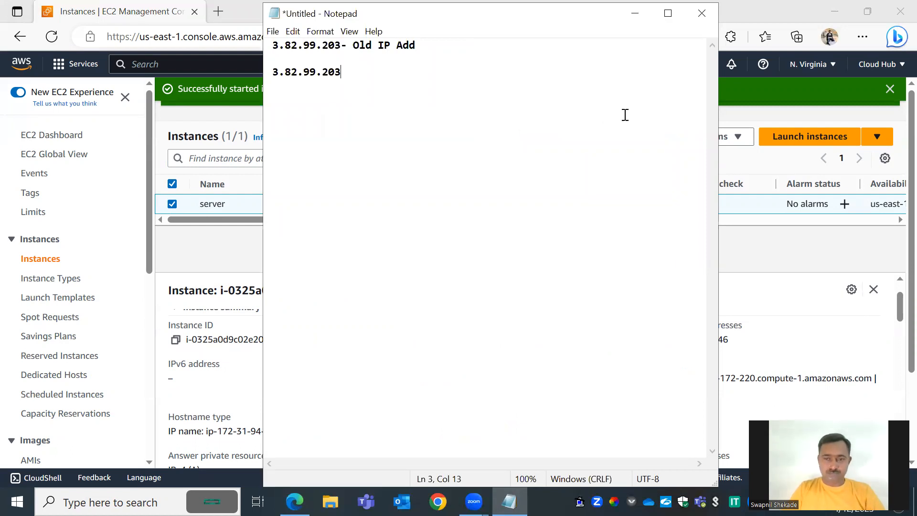
Clear the note, enter "3.82.99.203 - old" and move the Notepad window lower on the screen.
key("ctrl+a")
key("Delete")
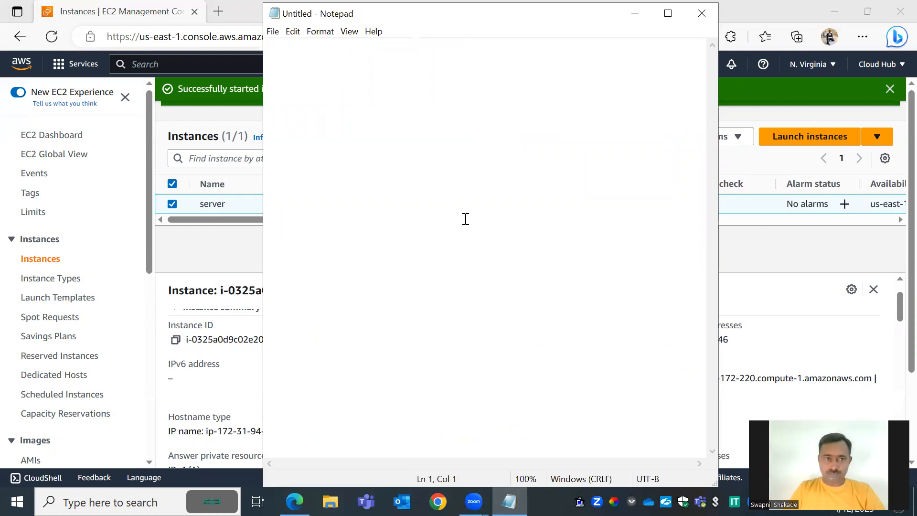
type("3.82.99.203")
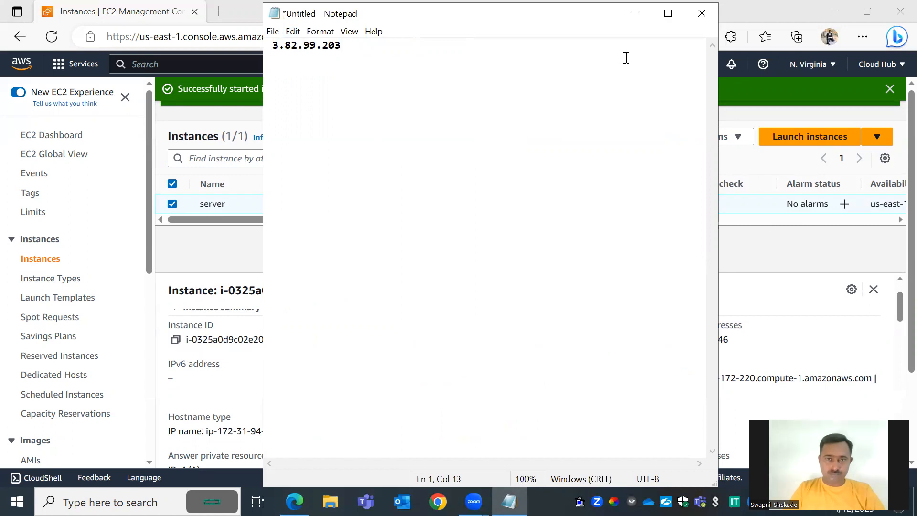
left_click_drag(586, 14, 582, 128)
type("old")
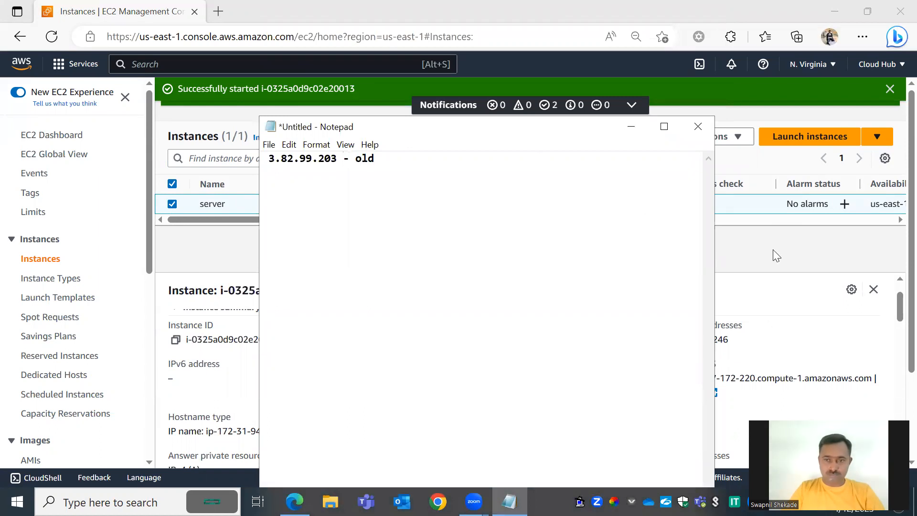
Copy the server instance's current public IPv4 address and record it two lines below in Notepad as "34.227.172.220 -new IP".
left_click(772, 249)
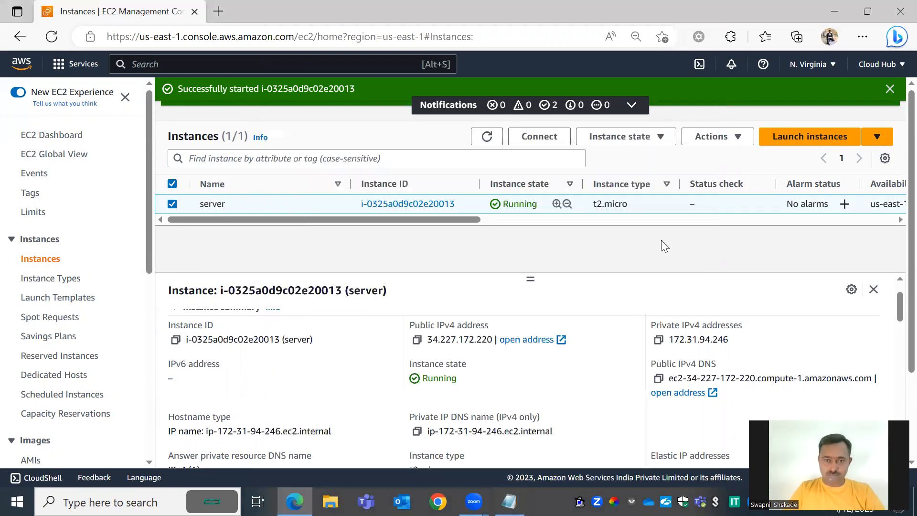
left_click(417, 340)
left_click(509, 502)
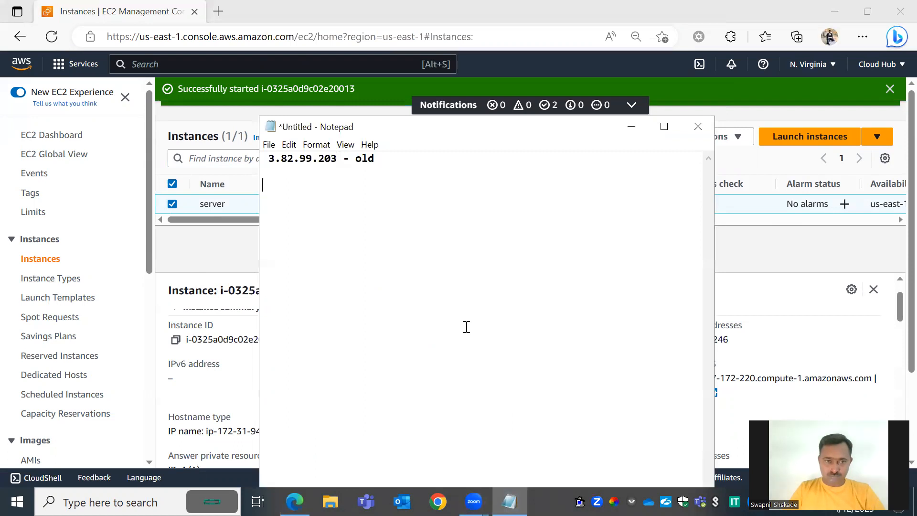
key("ctrl+v")
type("-new IP")
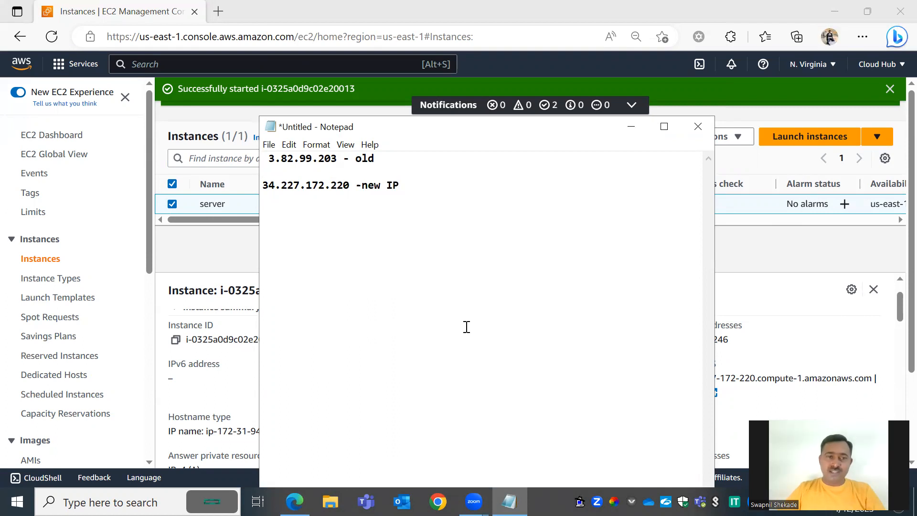
Complete the first label as "old IP", add a space before "new IP", and return to the EC2 console.
key("Up")
type("IP")
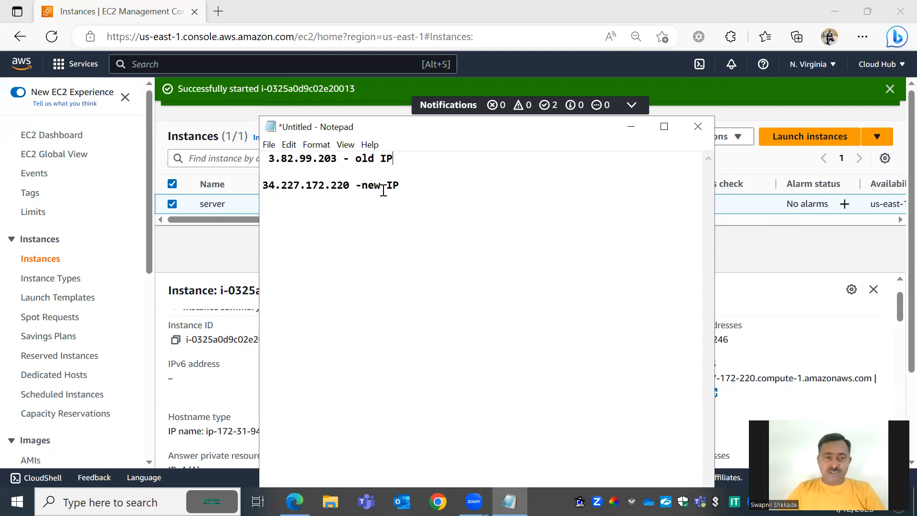
left_click(365, 185)
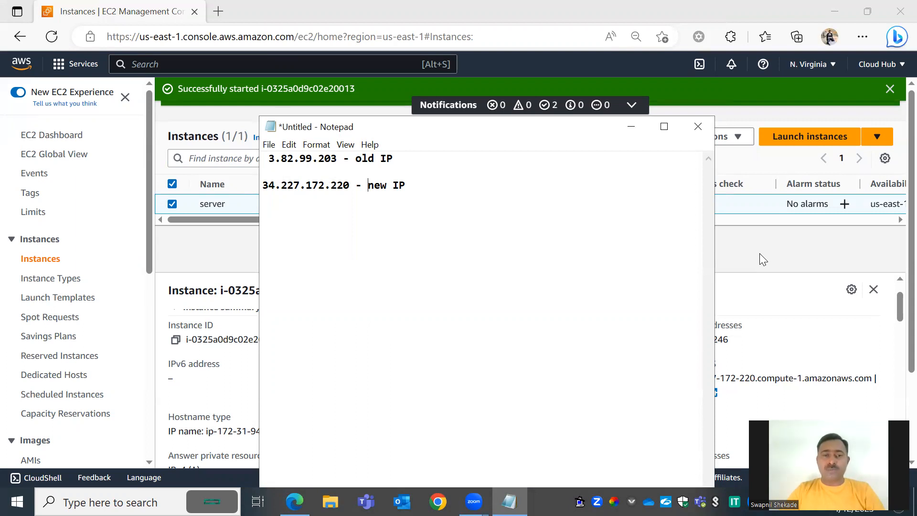
left_click(780, 268)
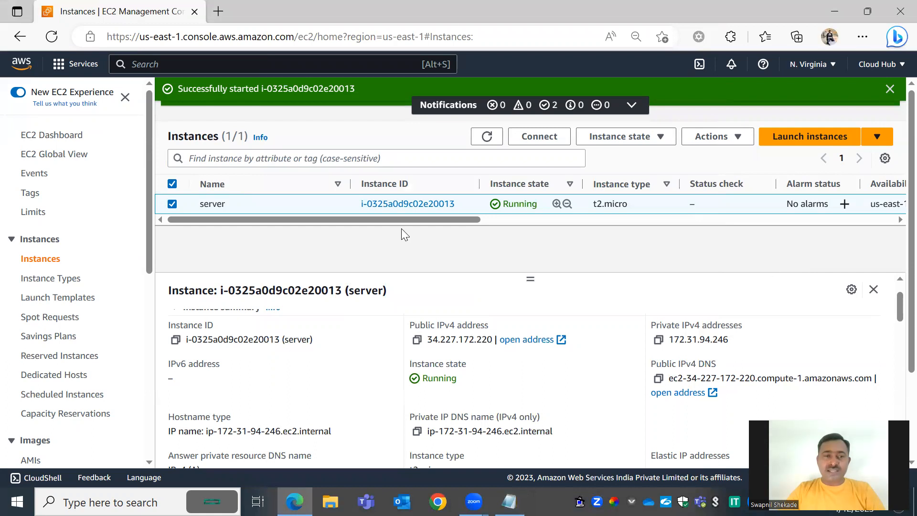
Allocate a new Elastic IP address from Amazon's pool of IPv4 addresses in the us-east-1 network border group.
left_click(890, 88)
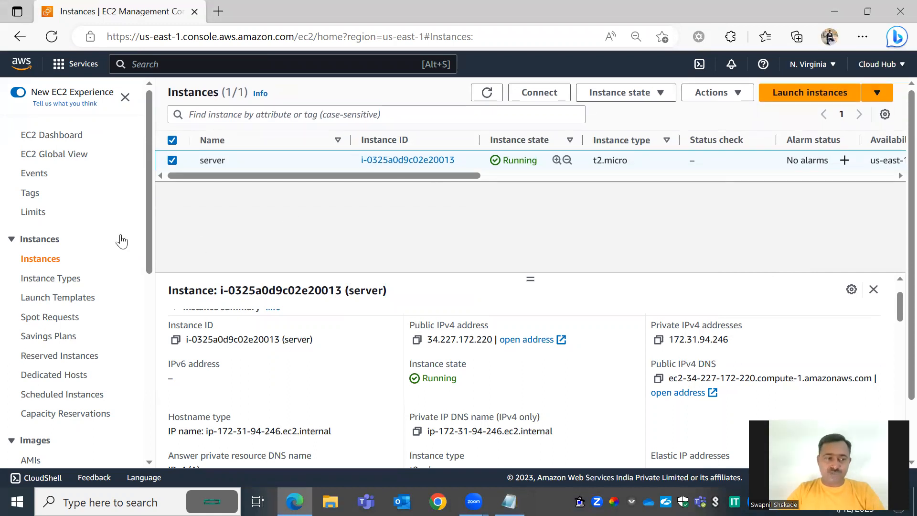
scroll(28, 279, "down", 2)
scroll(27, 279, "down", 3)
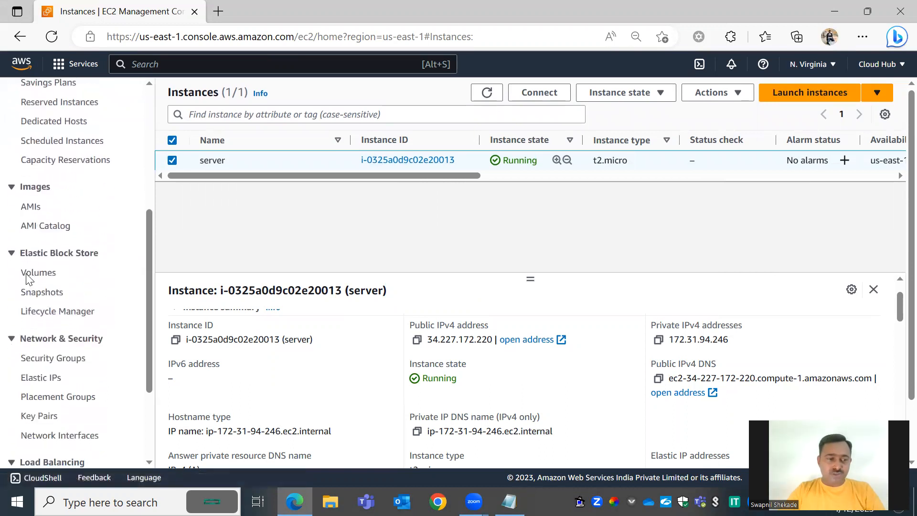
left_click(51, 381)
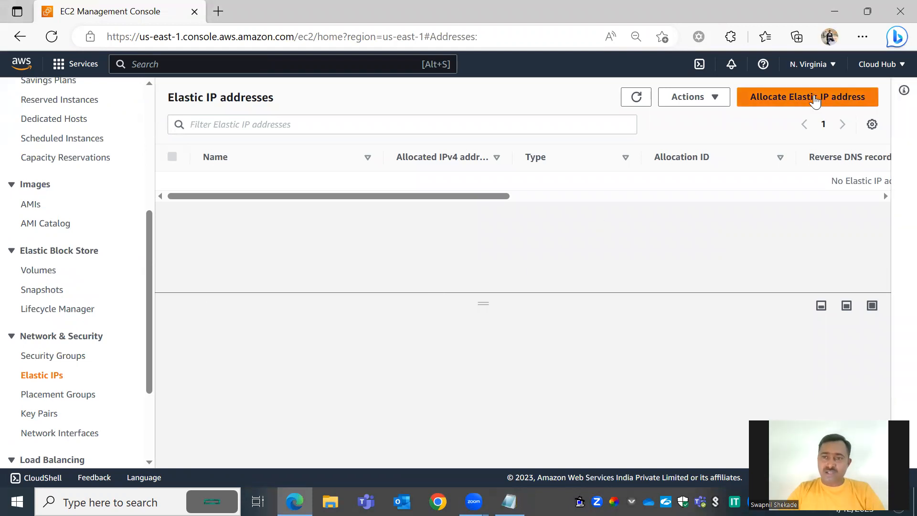
left_click(816, 98)
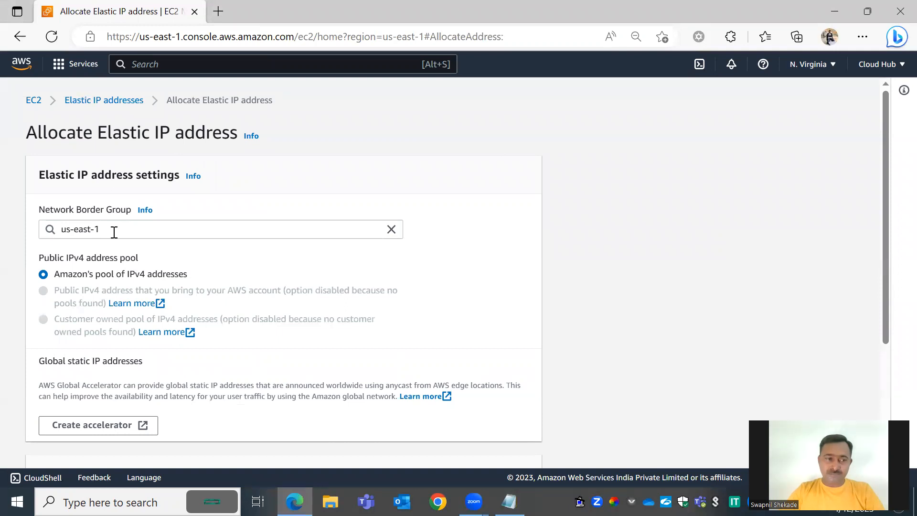
scroll(114, 232, "down", 3)
scroll(286, 356, "down", 1)
left_click(528, 449)
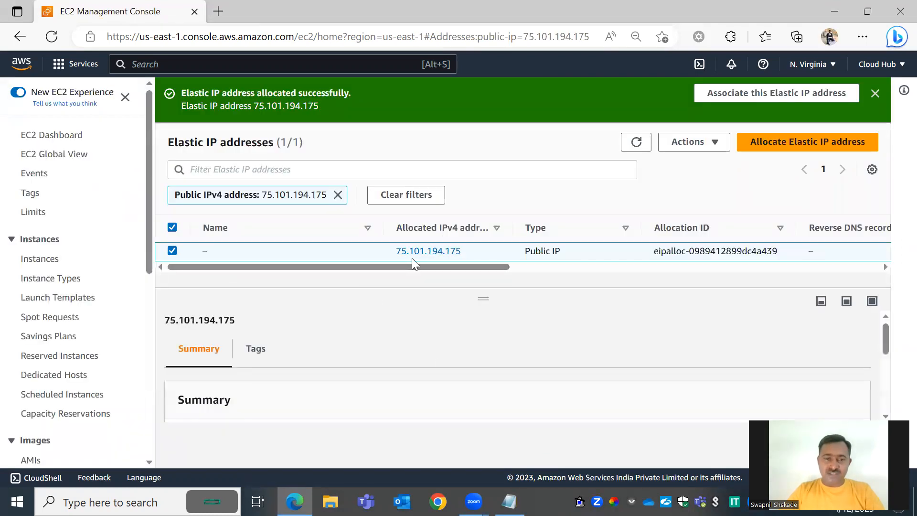
Copy the allocated Elastic IP address, record it two lines below in Notepad as "75.101.194.175 - Static", and return to the EC2 console.
left_click_drag(469, 257, 385, 246)
key("ctrl+c")
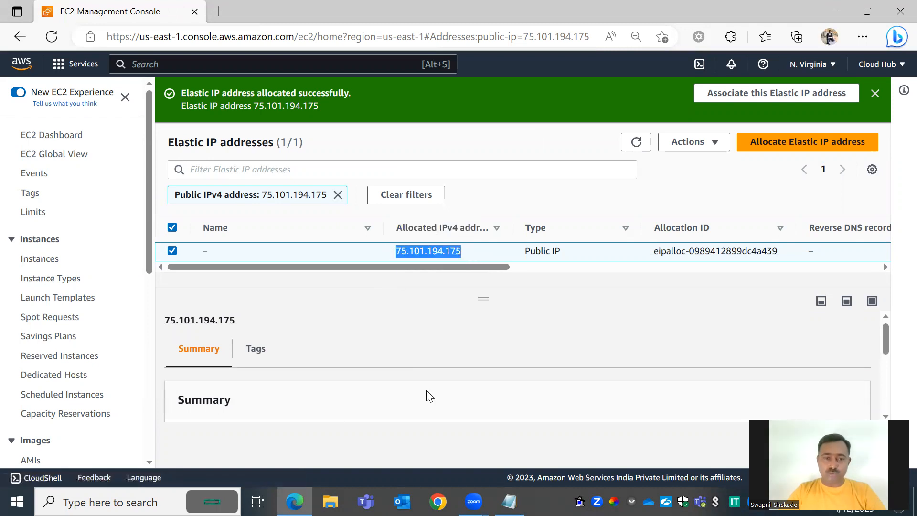
left_click(510, 502)
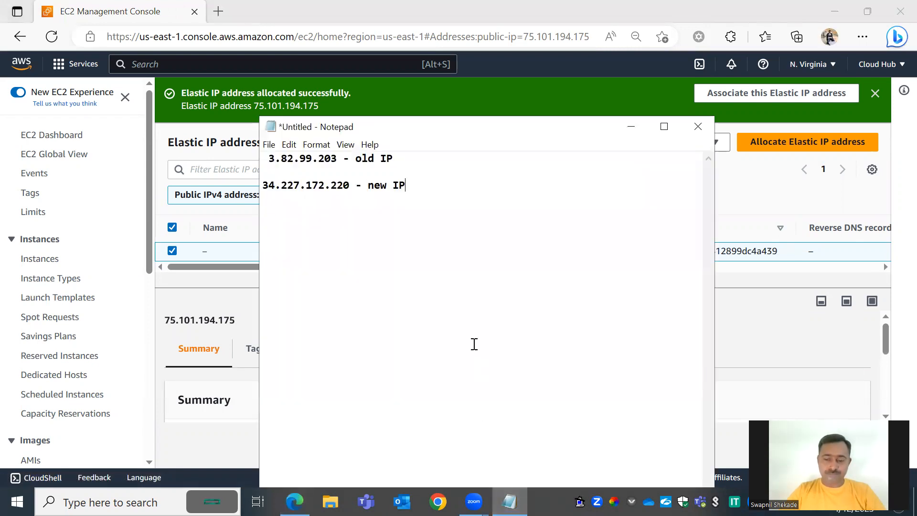
key("Return")
key("Return")
key("ctrl+v")
type("- Stait")
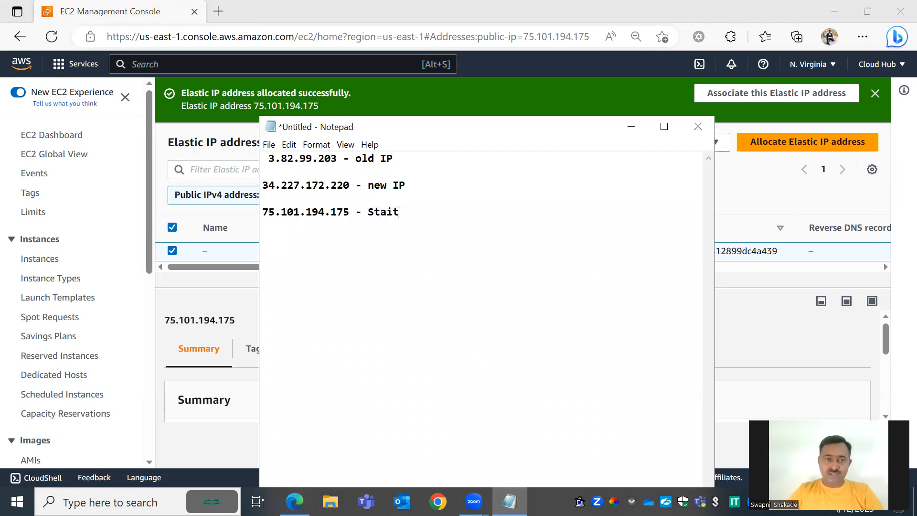
type("cc")
left_click(743, 344)
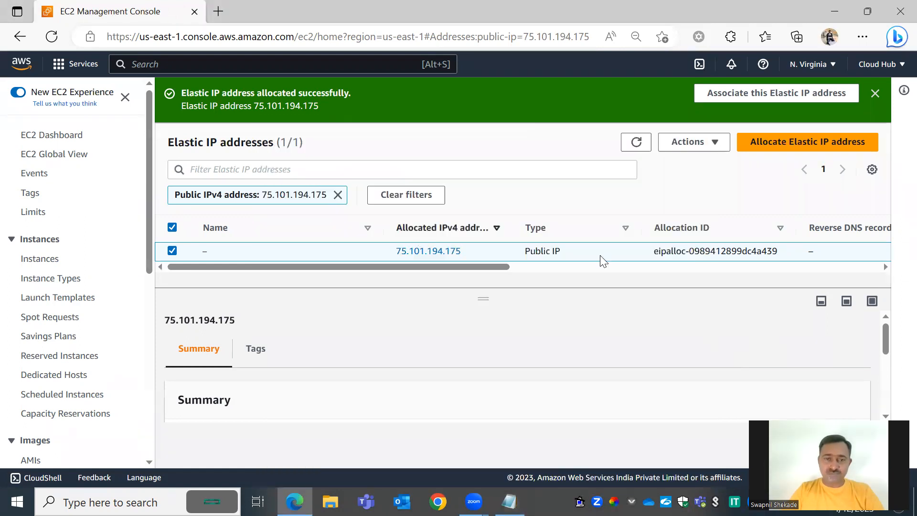
Associate the Elastic IP address with the server instance, using resource type Instance and private IP address 172.31.94.246.
left_click(714, 144)
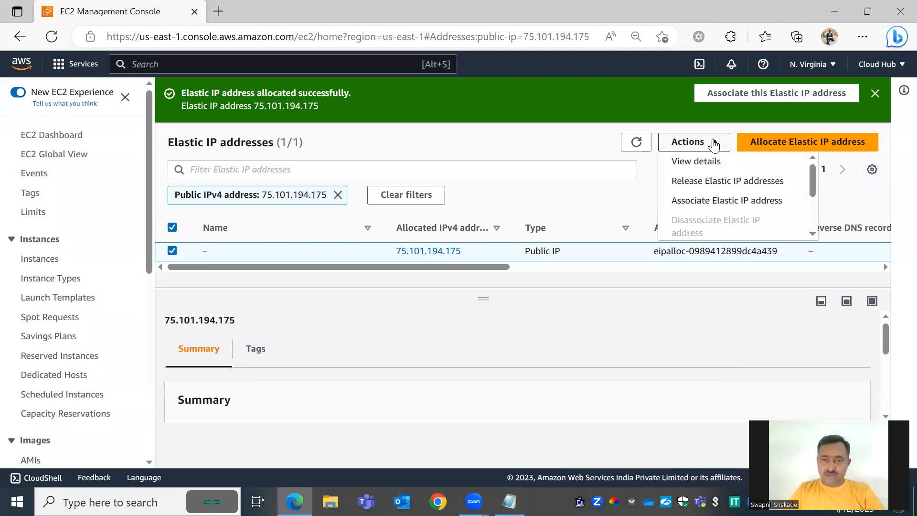
left_click(712, 201)
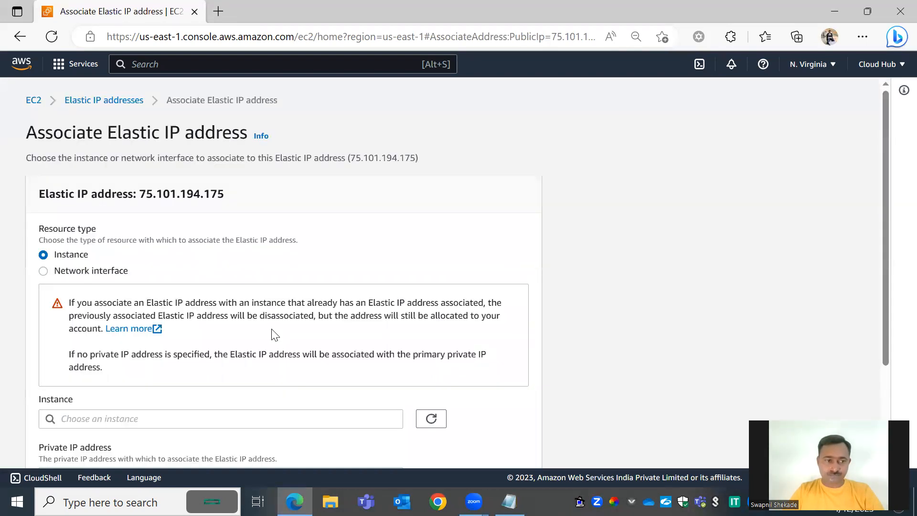
scroll(275, 334, "down", 3)
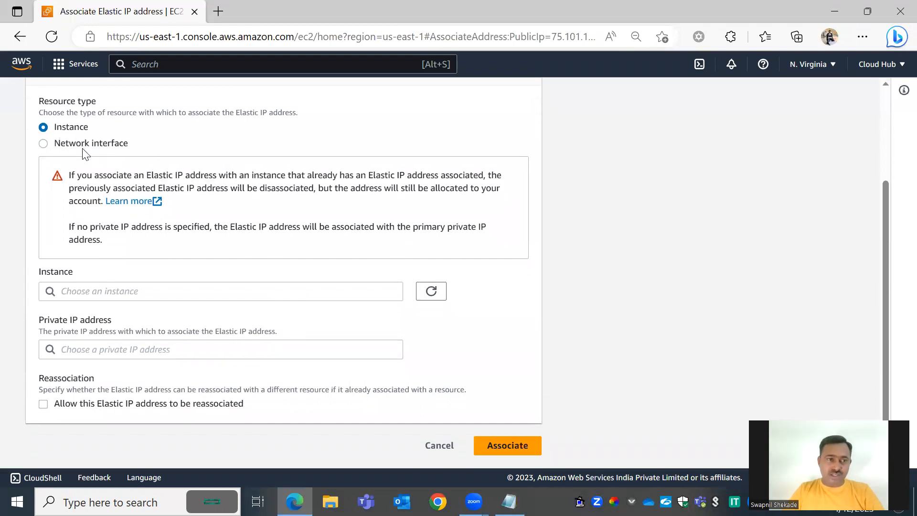
left_click(82, 144)
left_click(72, 127)
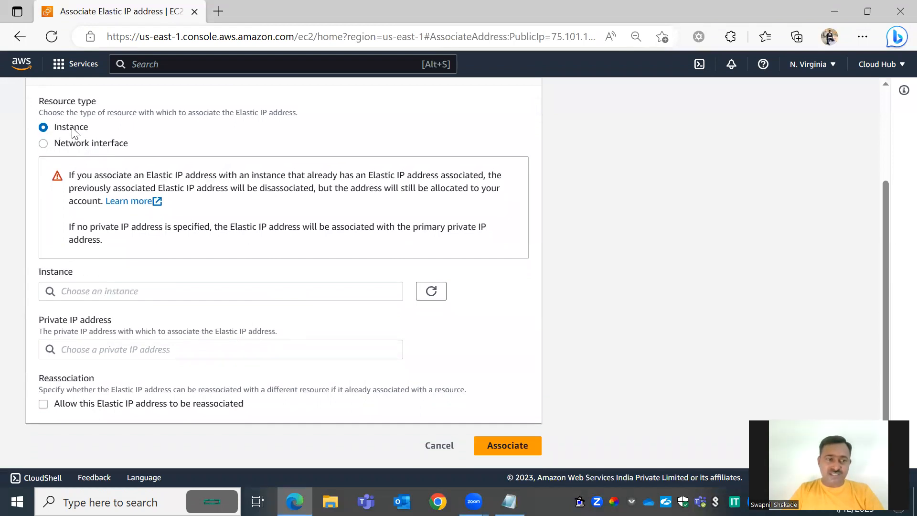
left_click(149, 291)
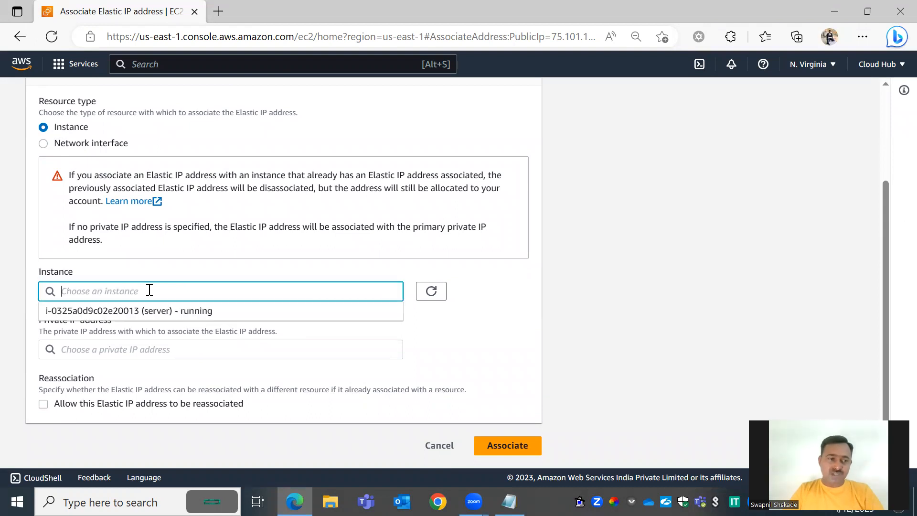
left_click(164, 313)
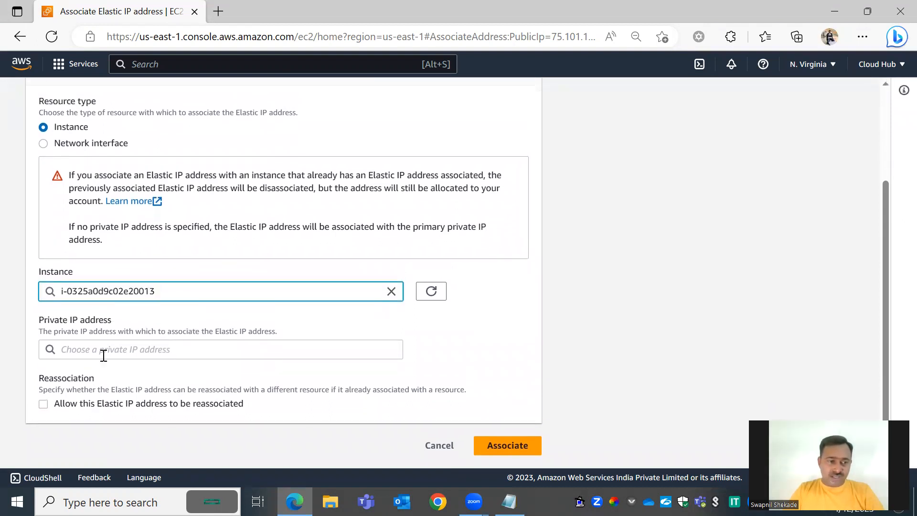
left_click(108, 350)
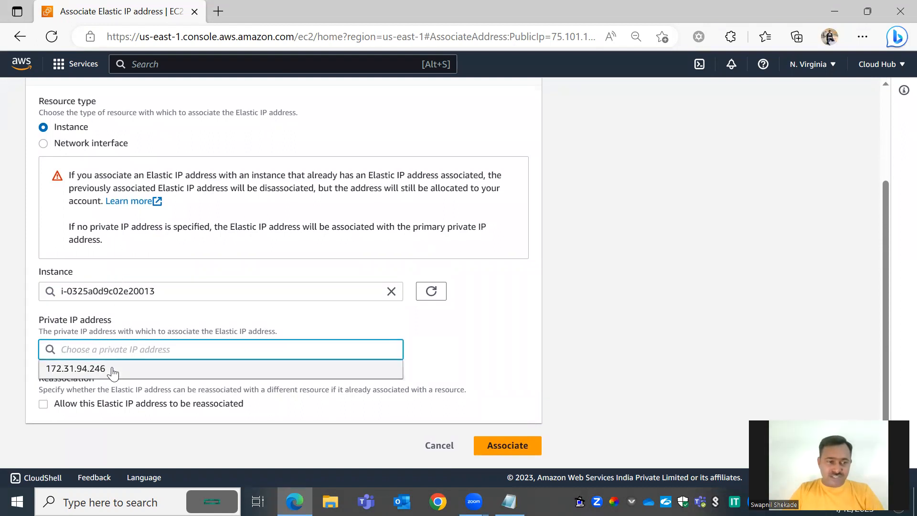
left_click(115, 369)
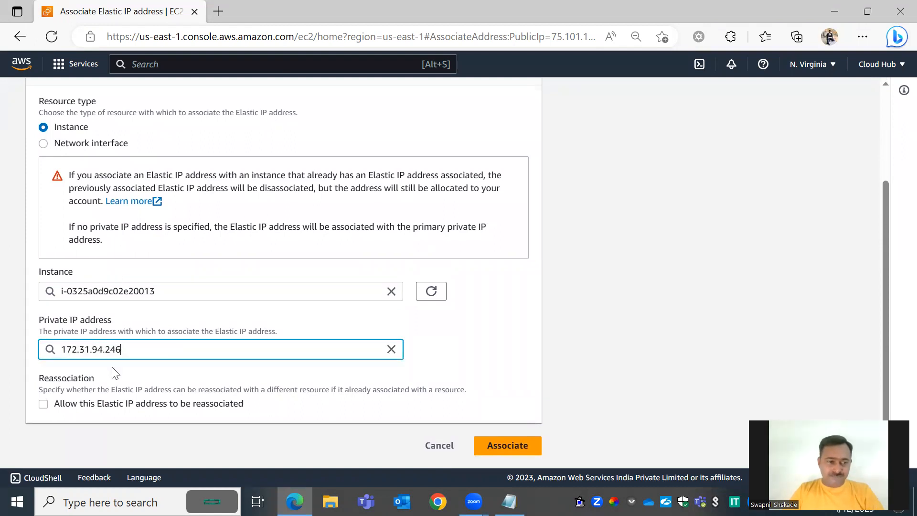
left_click(509, 447)
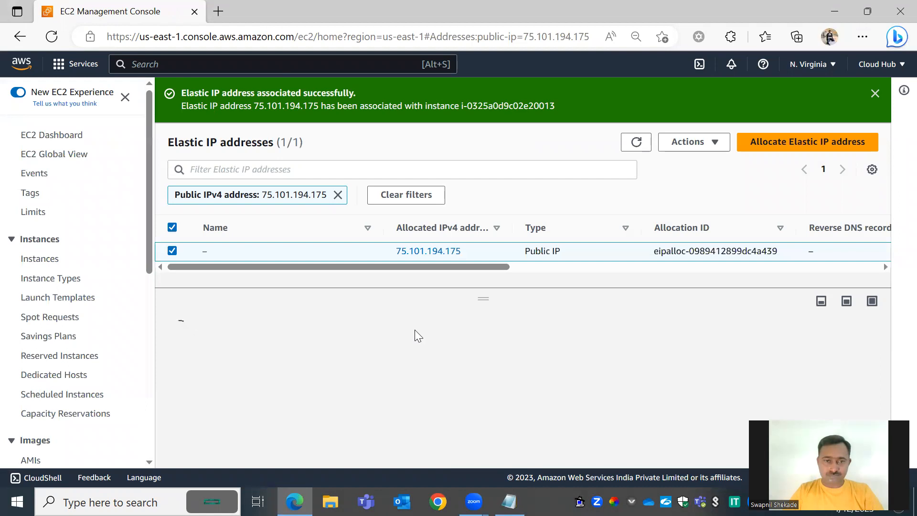
Duplicate the console's browser tab and open the EC2 Instances list in the copy.
right_click(108, 6)
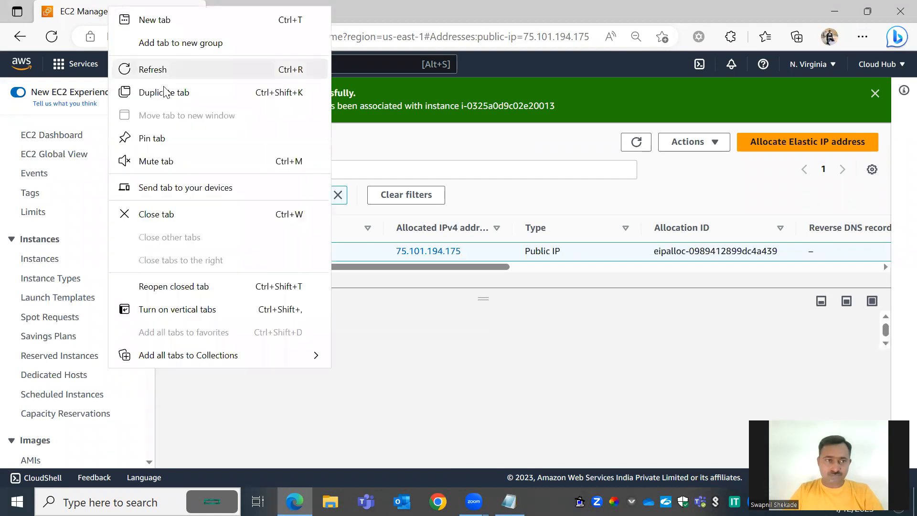
left_click(165, 92)
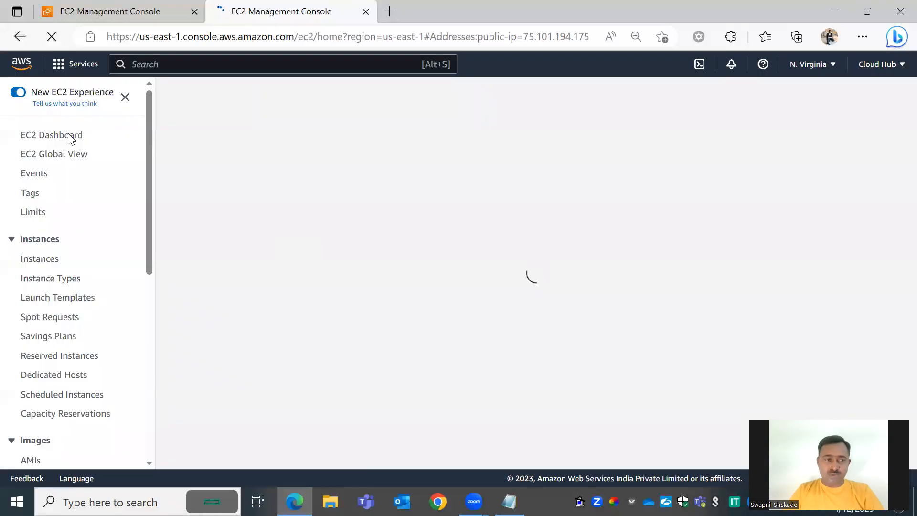
left_click(35, 258)
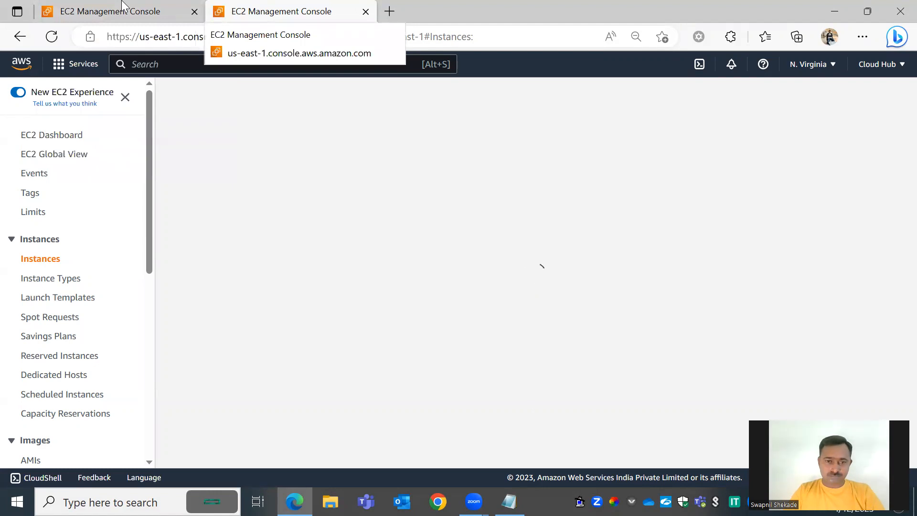
Return to the Elastic IP addresses list and examine the address's associated instance, private IP address and network border group.
left_click(127, 8)
key("ctrl+Tab")
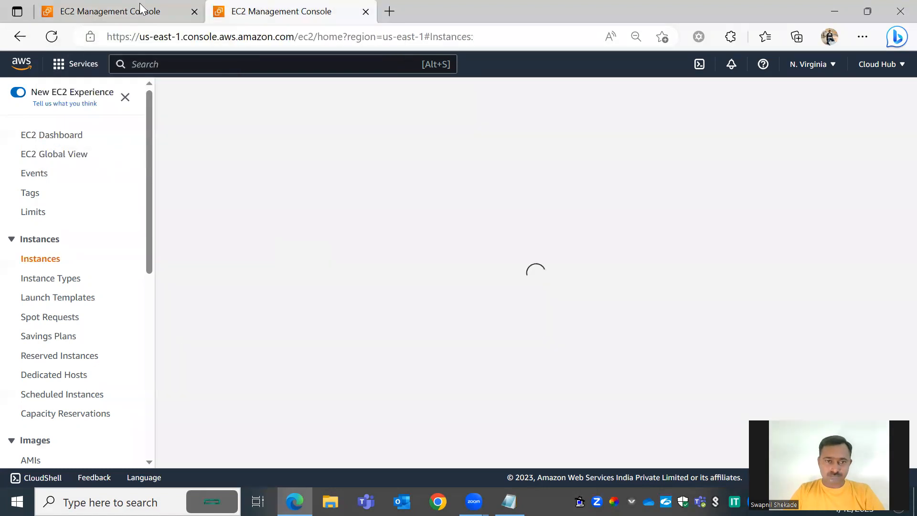
left_click(140, 9)
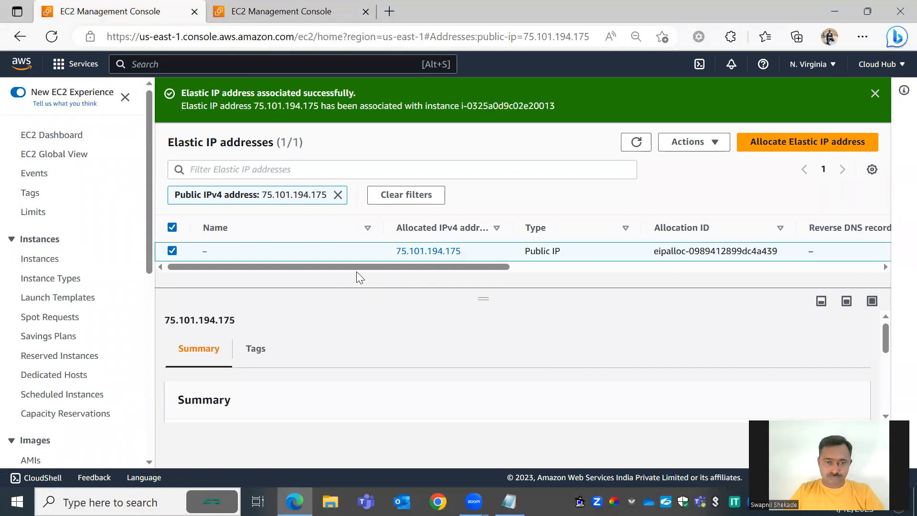
left_click_drag(356, 264, 625, 266)
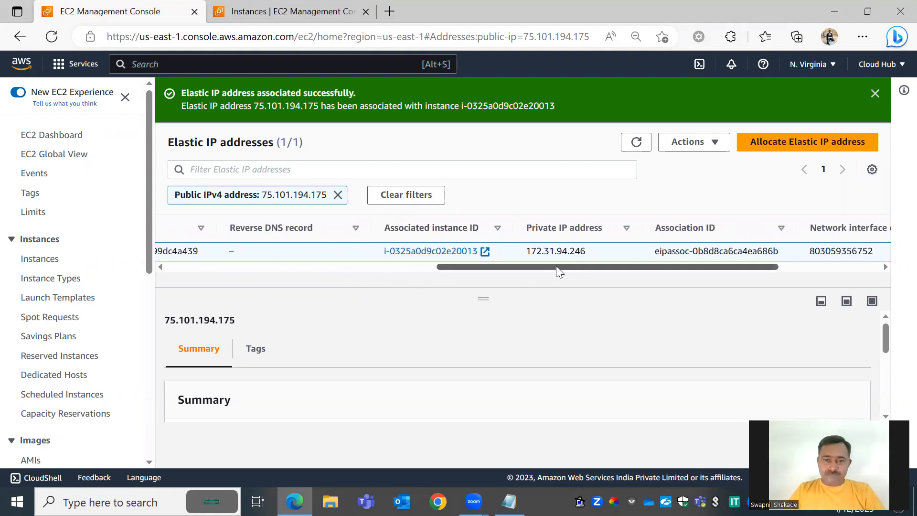
left_click_drag(598, 267, 716, 276)
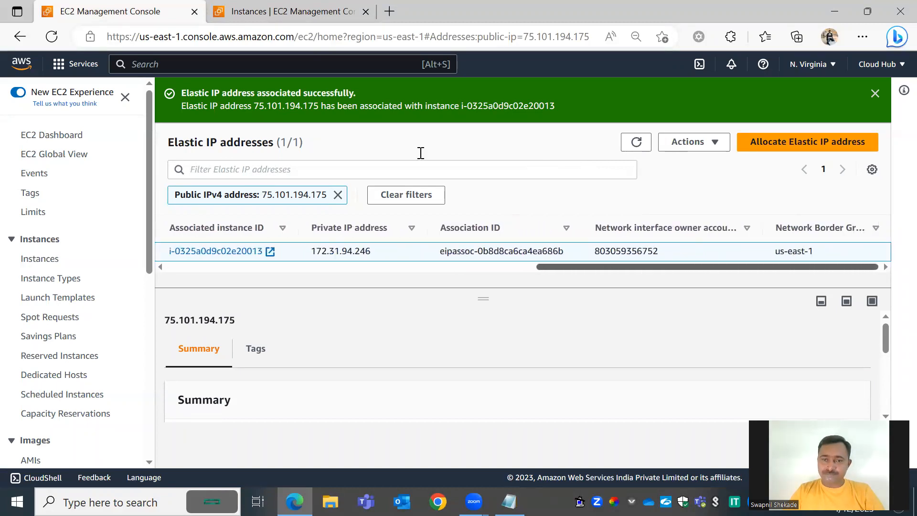
Select the server instance in the Instances list and compare its public IPv4 address with the Static entry in Notepad.
key("ctrl+Tab")
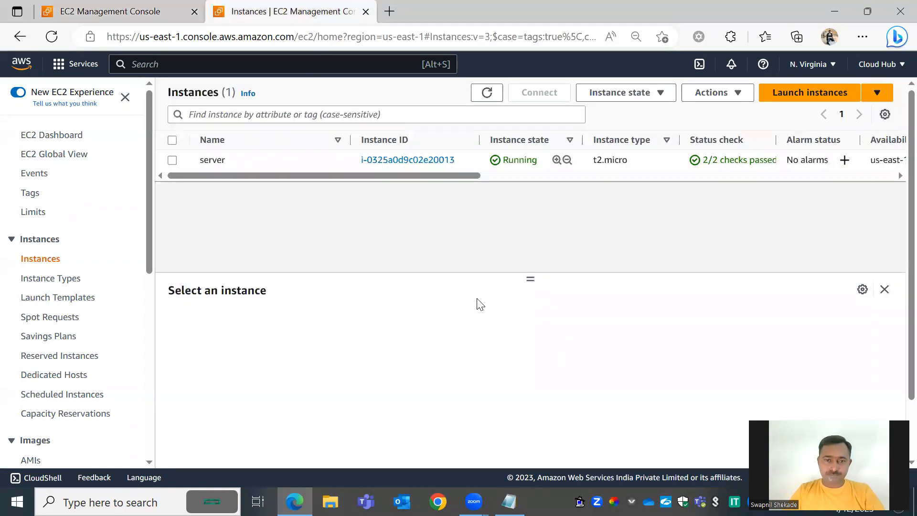
left_click(172, 161)
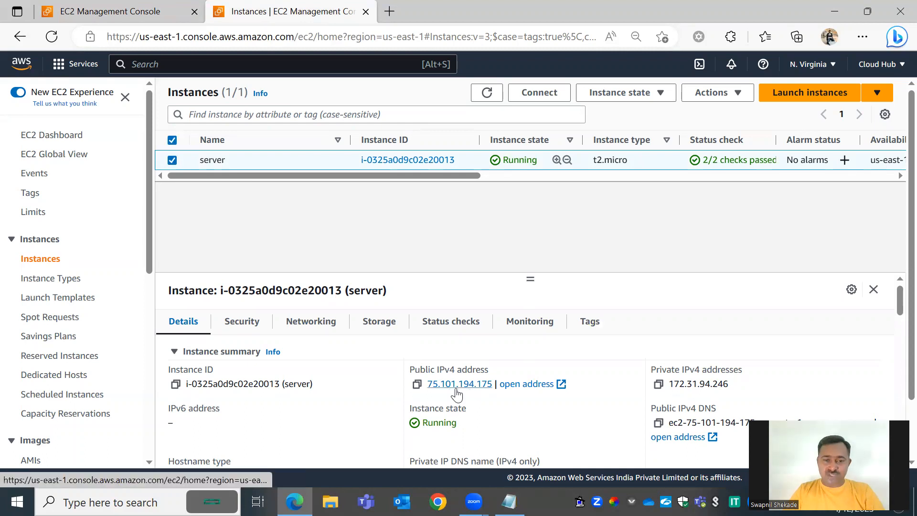
left_click(509, 502)
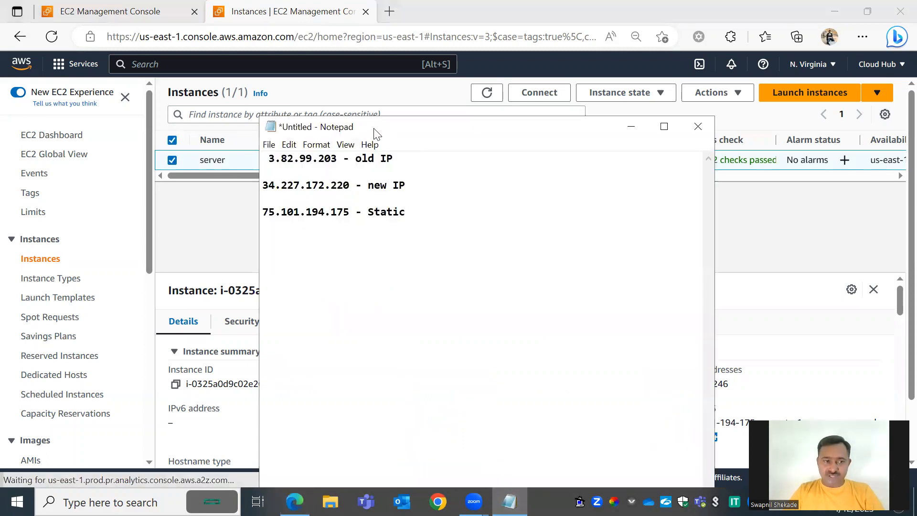
left_click_drag(377, 133, 689, 121)
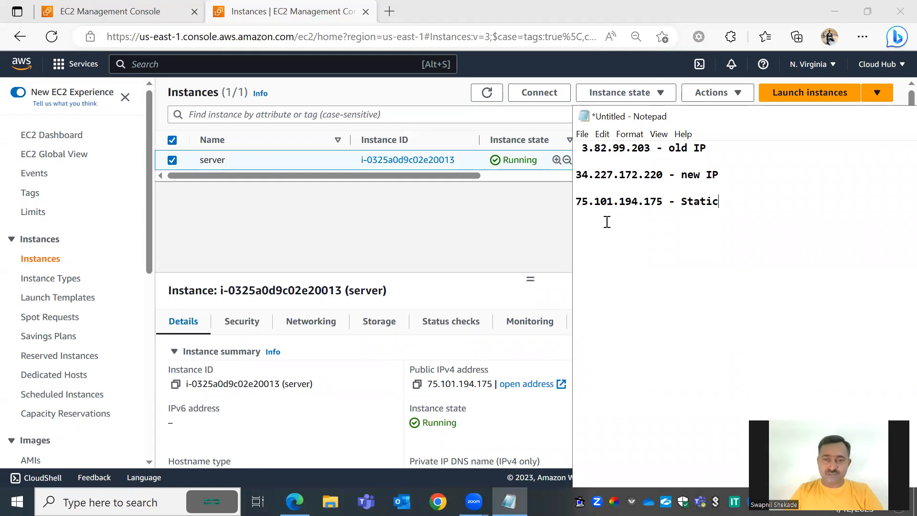
left_click_drag(684, 123, 528, 126)
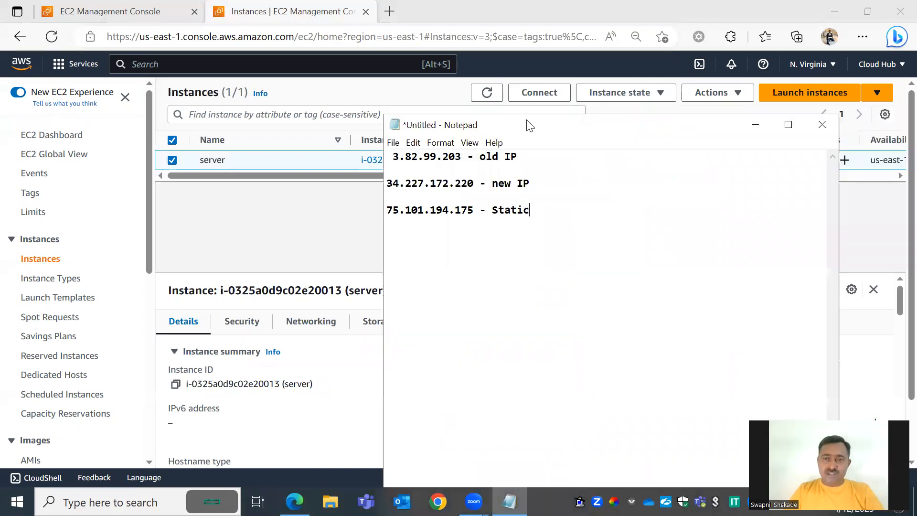
left_click(756, 121)
Stop the server instance and refresh the Instances list to track its state.
left_click(595, 96)
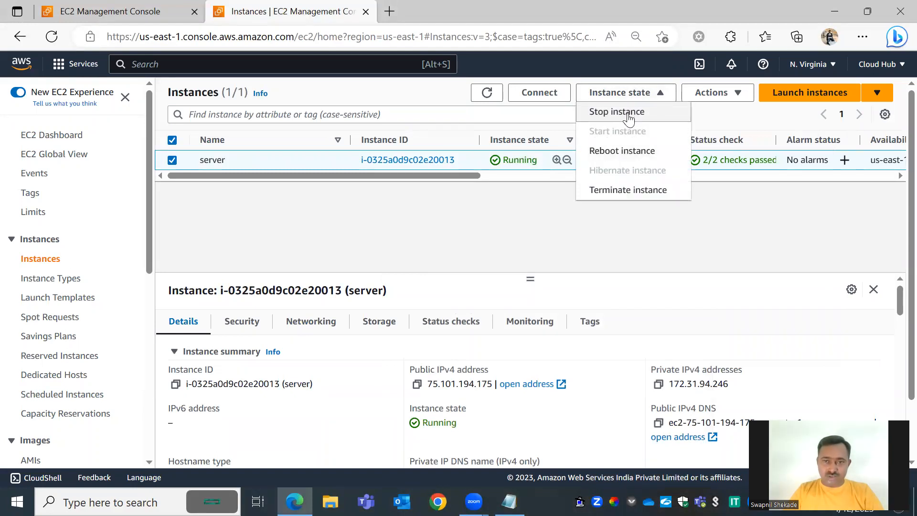
left_click(628, 117)
left_click(695, 332)
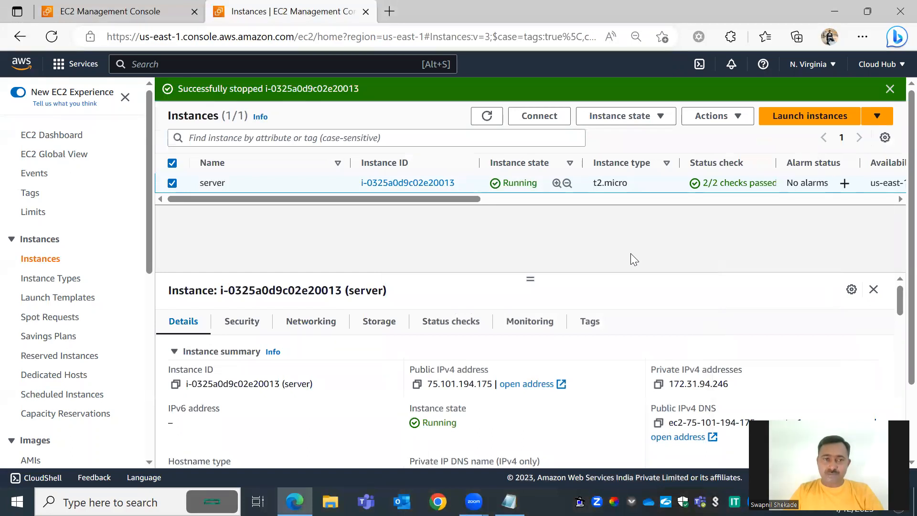
left_click(496, 123)
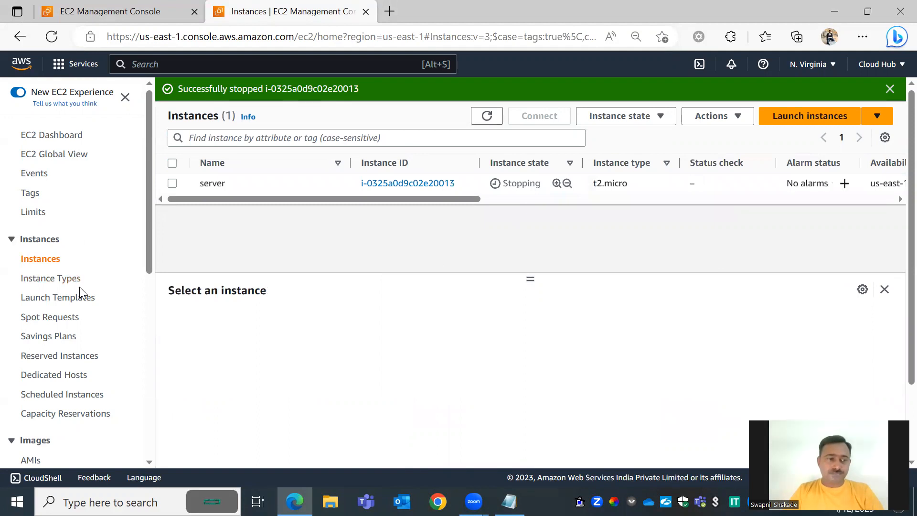
left_click(487, 117)
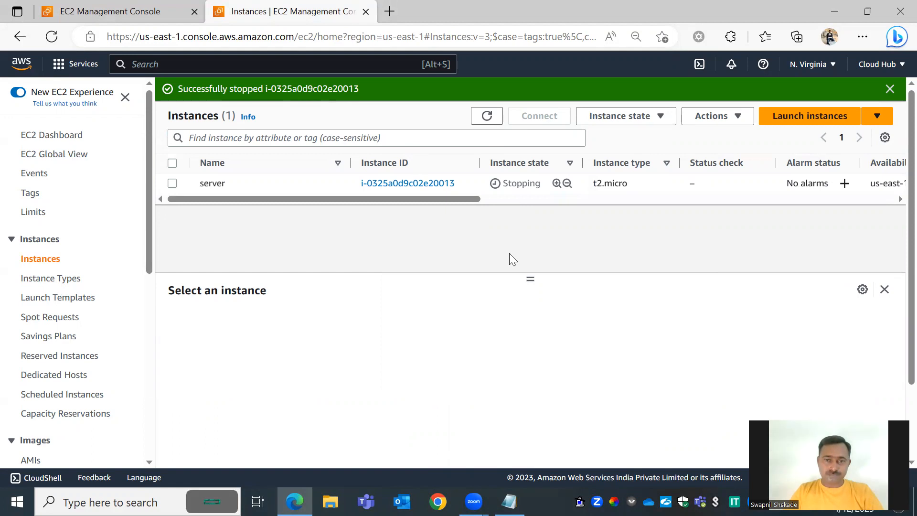
left_click(486, 115)
left_click(485, 115)
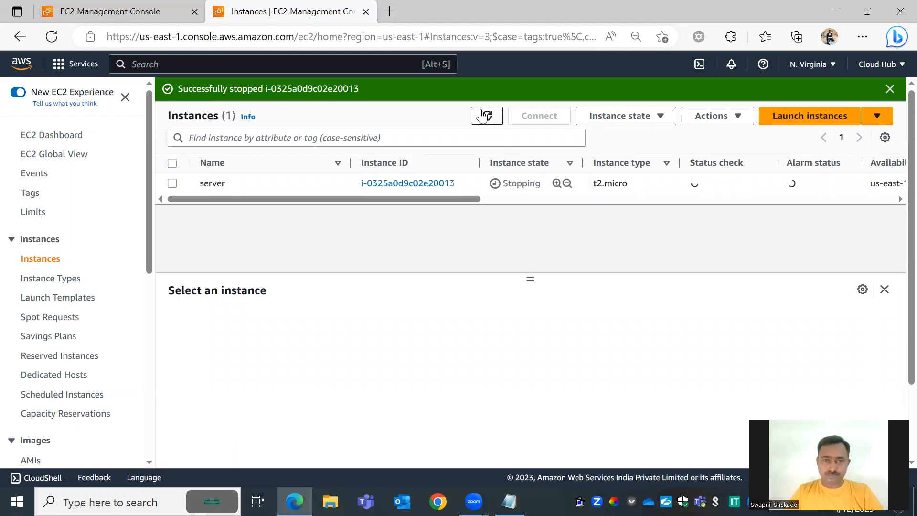
Start the server instance again and refresh the Instances list to track its state.
left_click(172, 184)
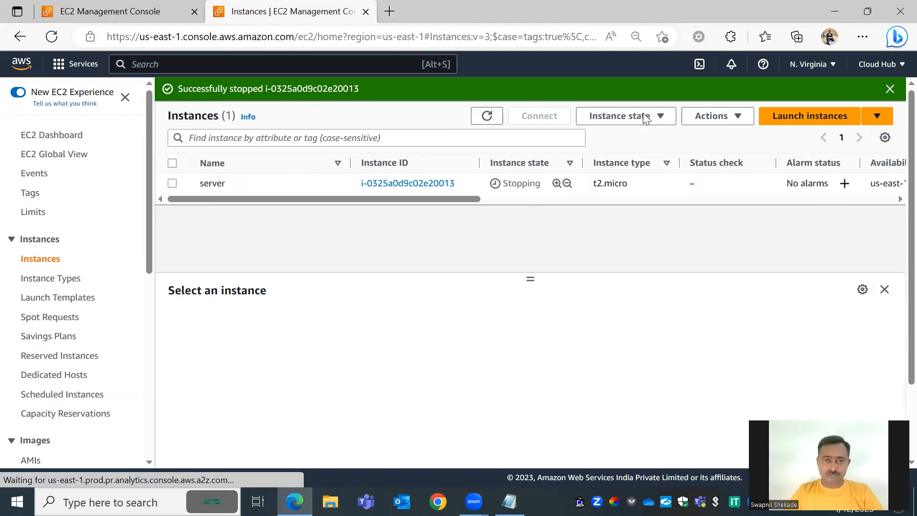
left_click(643, 119)
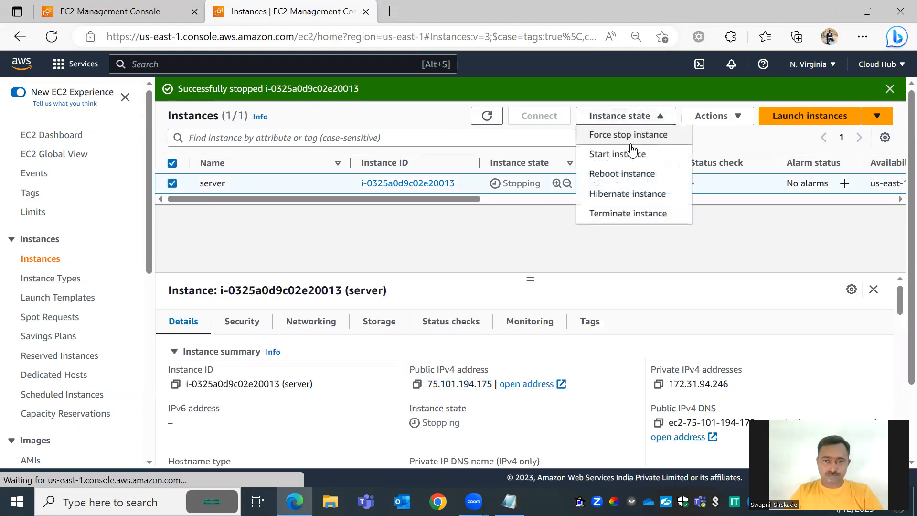
left_click(633, 155)
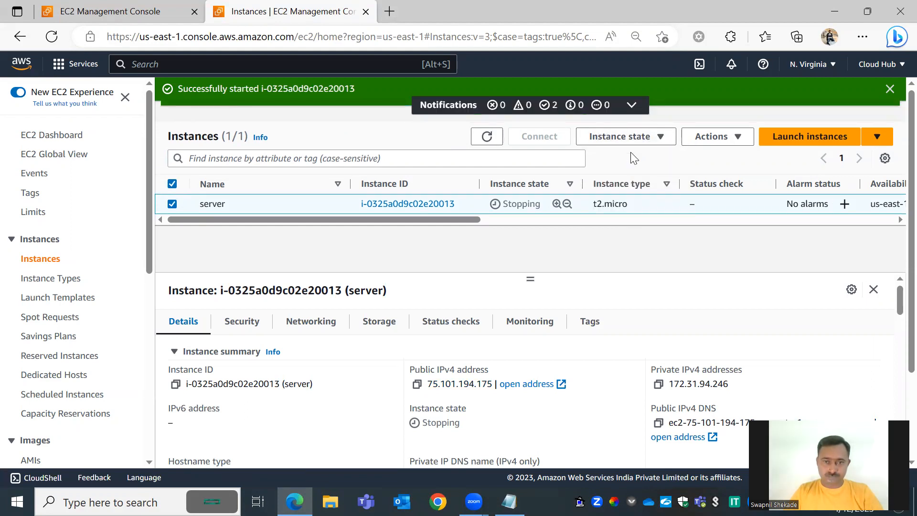
left_click(488, 140)
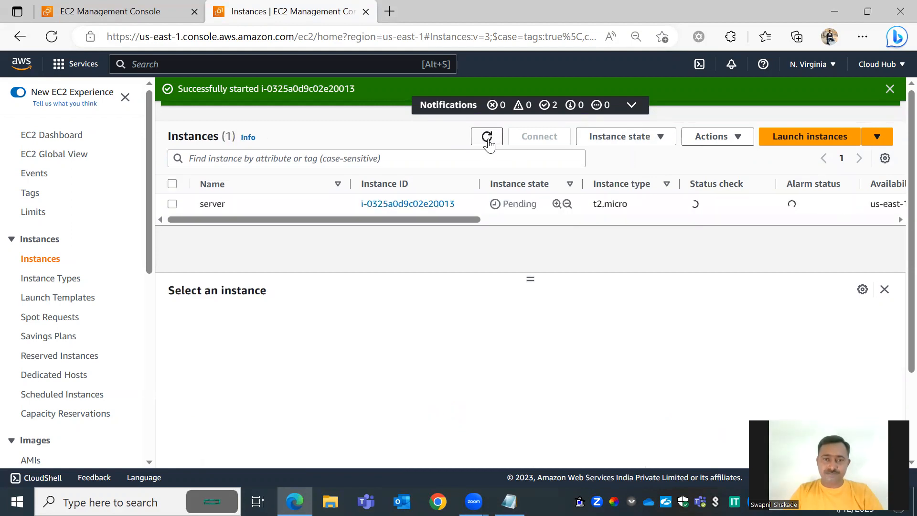
scroll(535, 256, "down", 1)
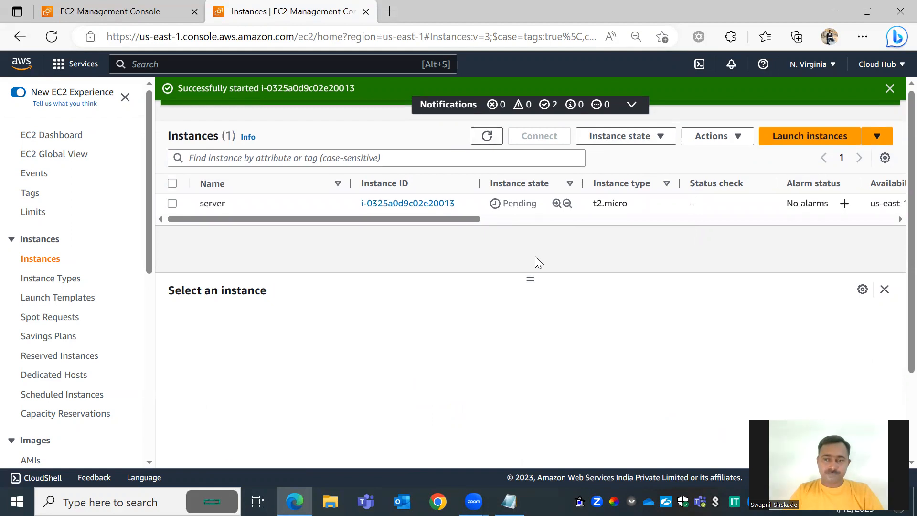
scroll(264, 203, "up", 1)
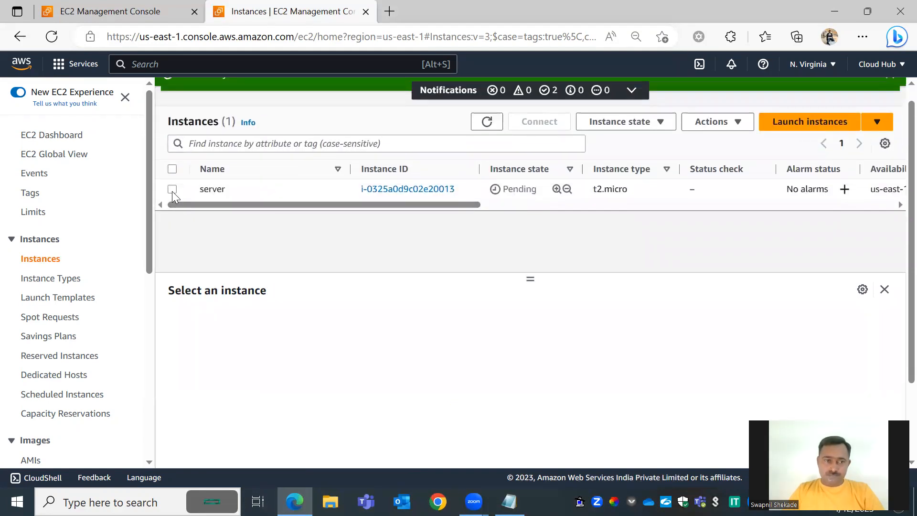
Select the server instance and compare its public IPv4 address with the Static entry in Notepad, highlighting that line.
left_click(172, 188)
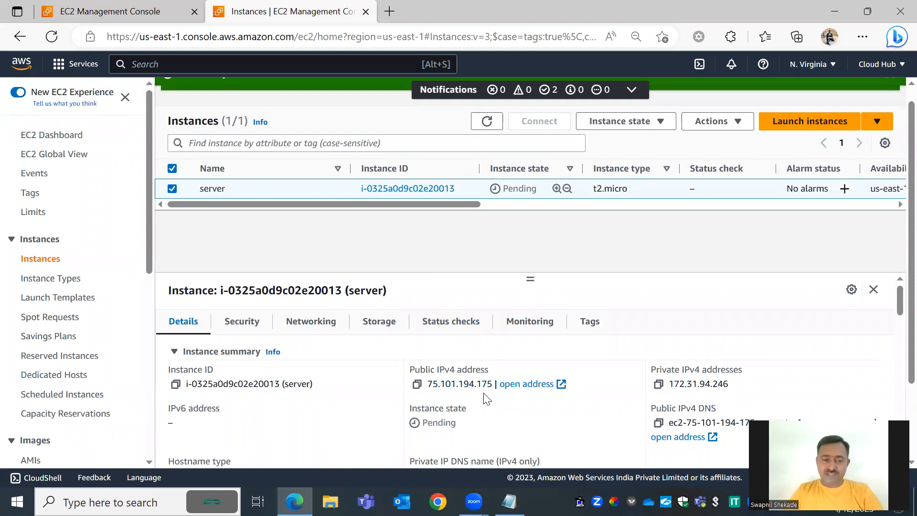
left_click(509, 502)
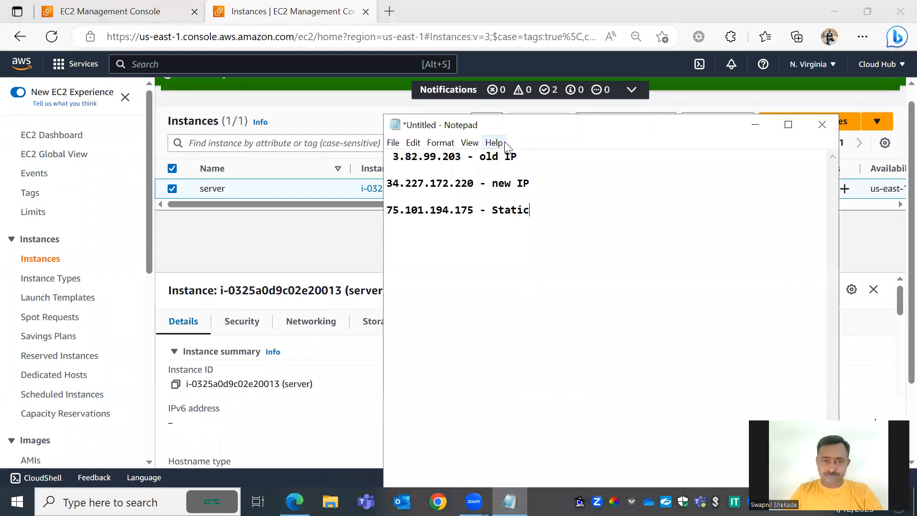
left_click_drag(512, 129, 687, 118)
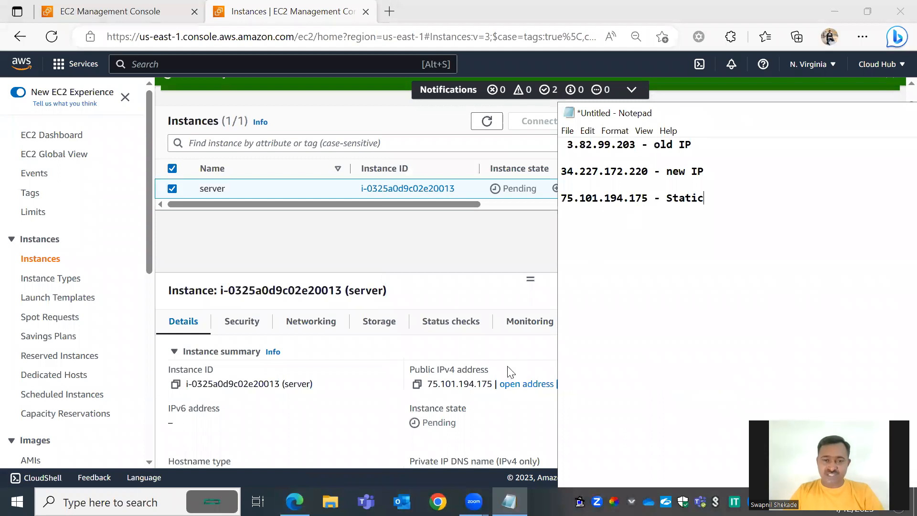
left_click_drag(716, 196, 564, 193)
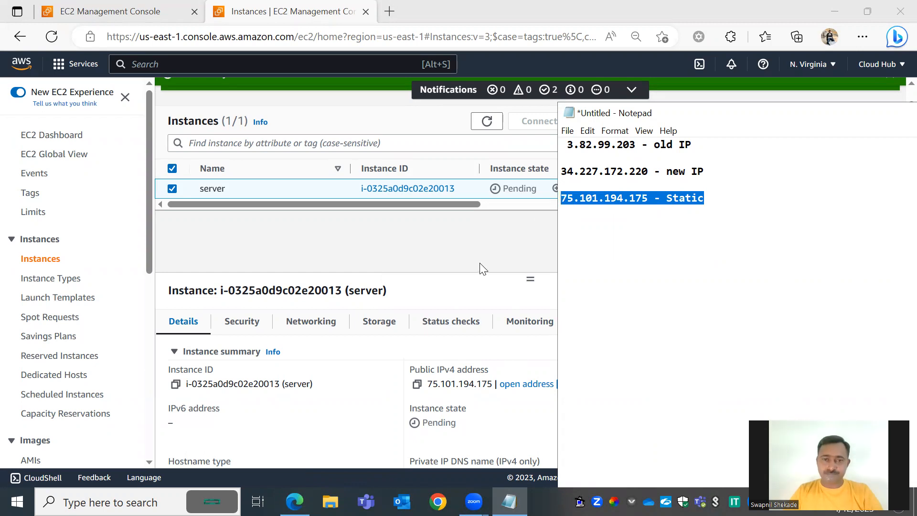
Refresh the Instances list, reselect the server instance and recheck its public IPv4 address against the Static entry in Notepad.
left_click(489, 120)
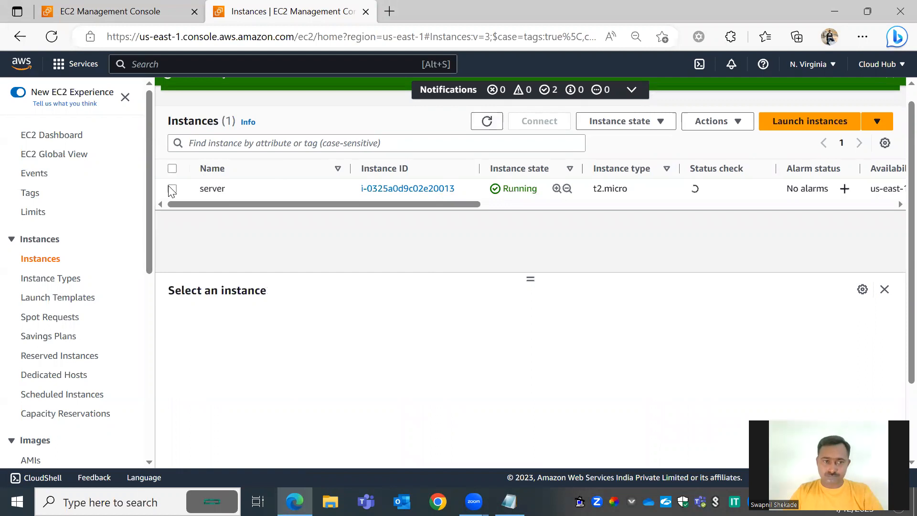
left_click(172, 189)
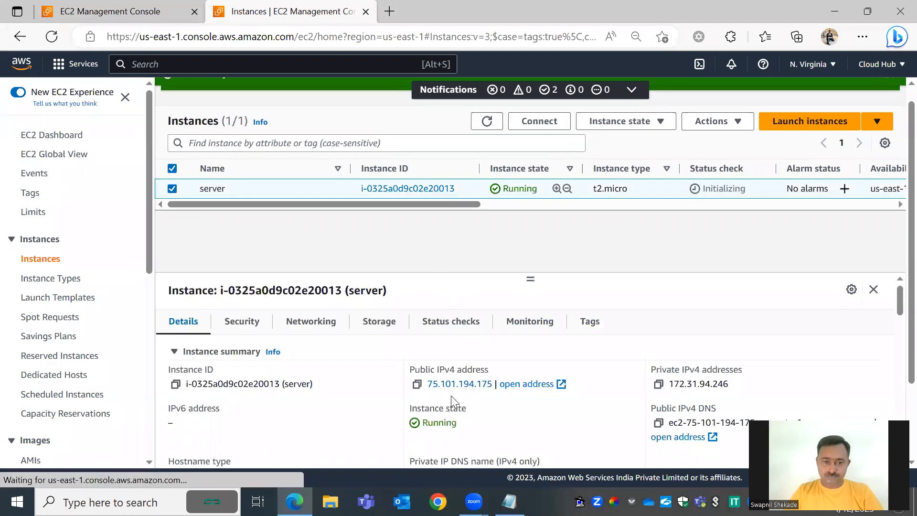
left_click(509, 501)
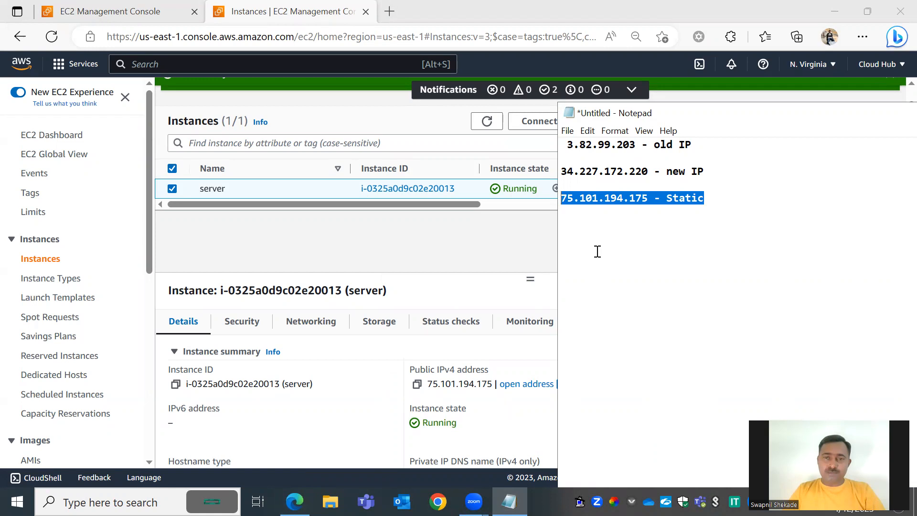
left_click_drag(688, 115, 417, 102)
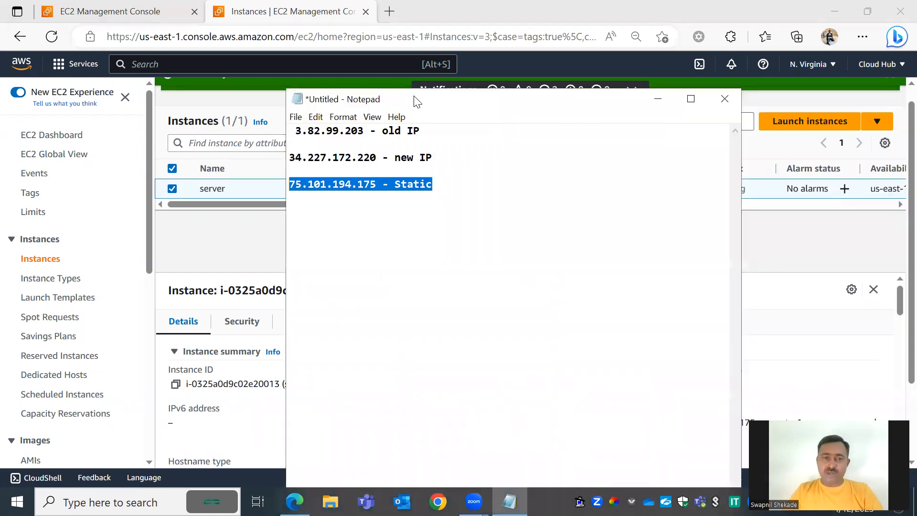
left_click(793, 269)
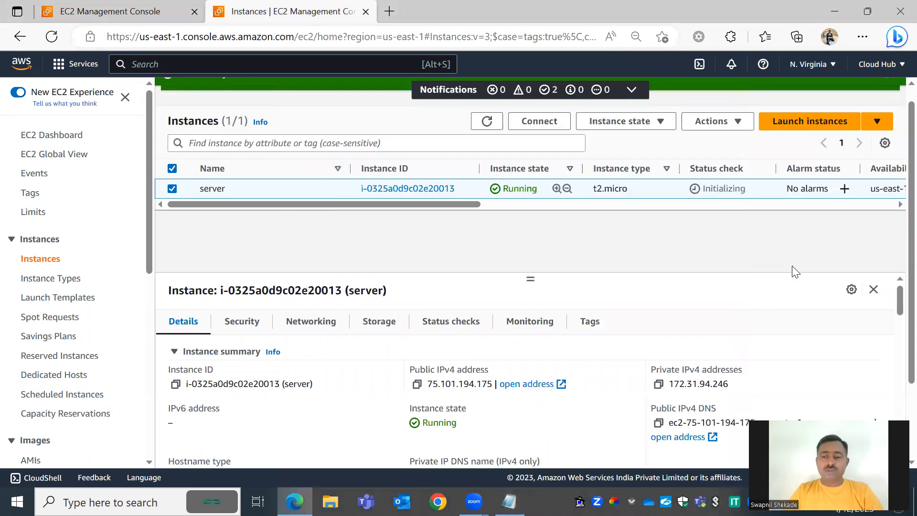